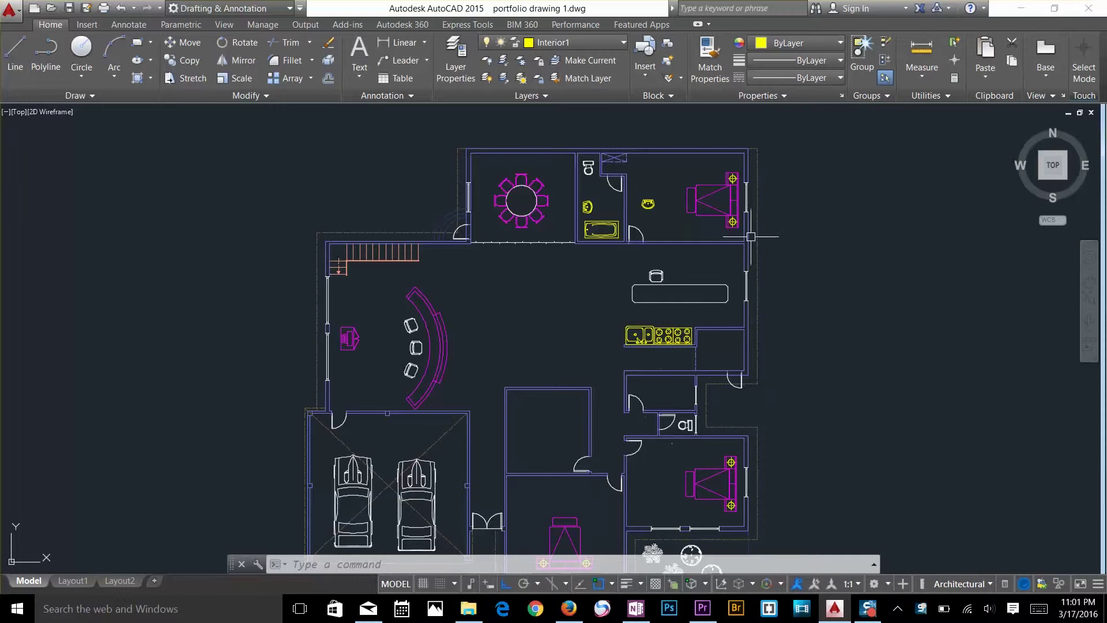
# Zoom onto the chair by the island and pick its right line, seat-back arc and left line separately.
pyautogui.moveTo(628, 266)
pyautogui.mouseDown(button='middle')
pyautogui.moveTo(672, 157)
pyautogui.moveTo(692, 228)
pyautogui.moveTo(677, 244)
pyautogui.mouseUp(button='middle')
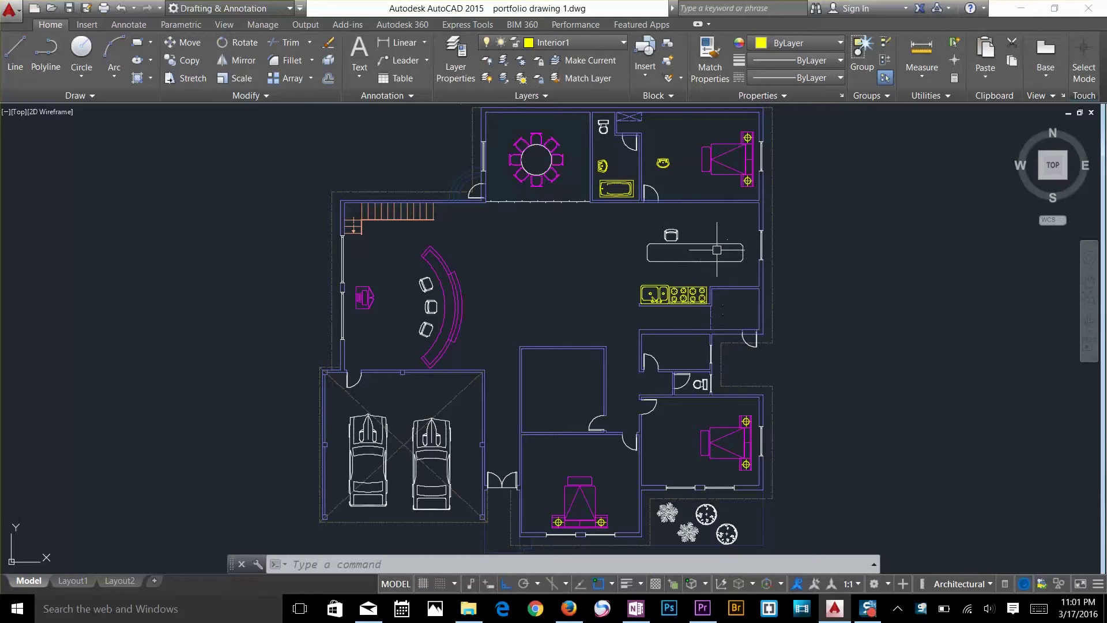
pyautogui.scroll(8, 685, 219)
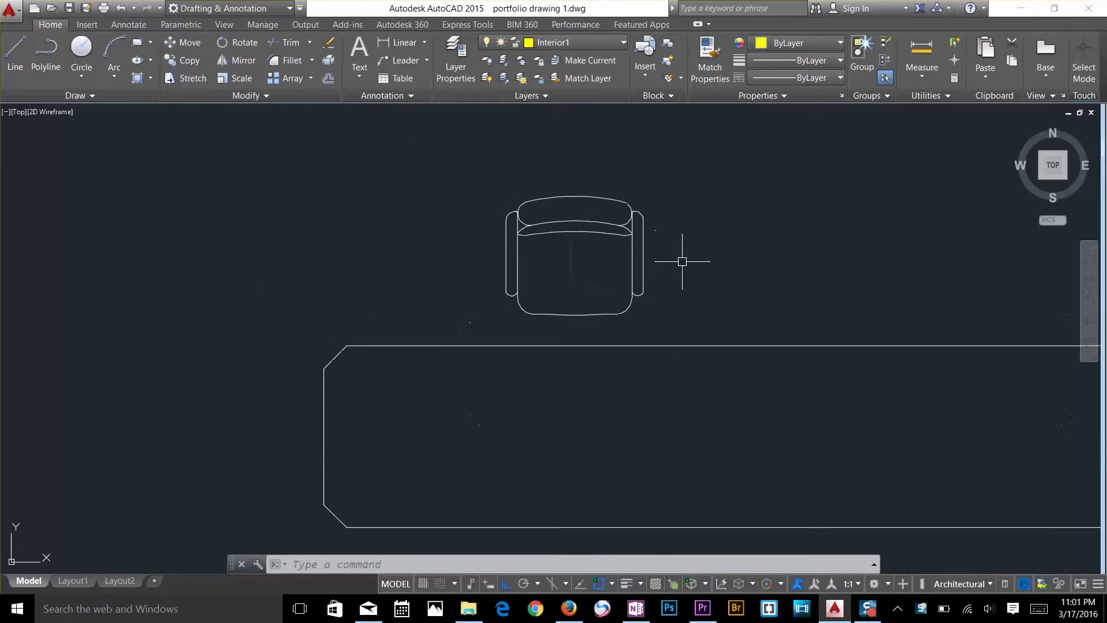
pyautogui.click(631, 245)
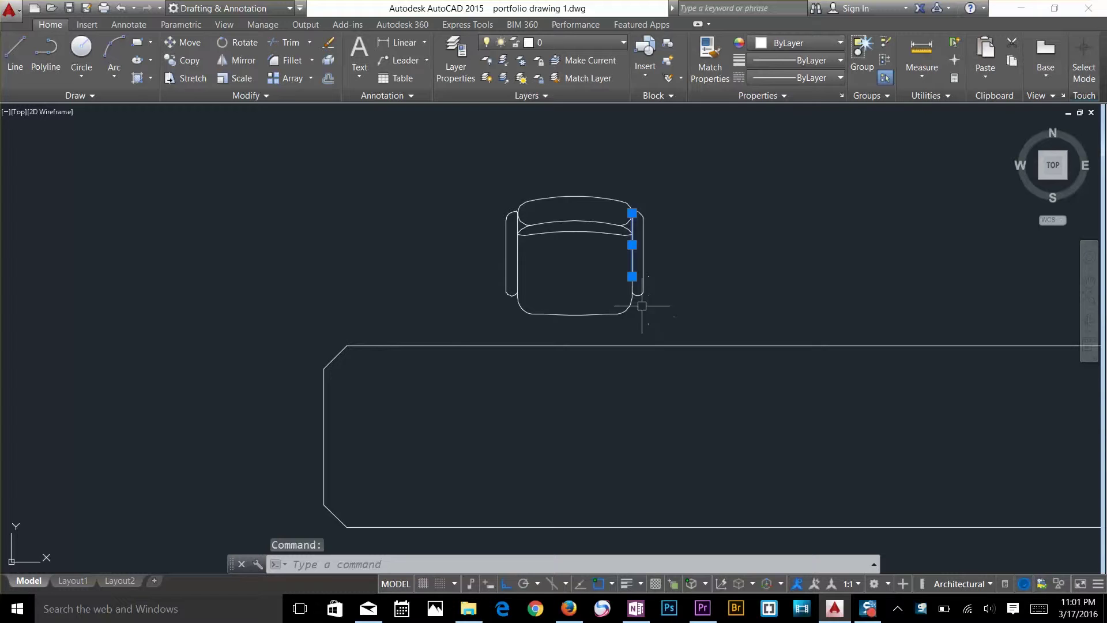
pyautogui.press('Escape')
pyautogui.press('Escape')
pyautogui.click(573, 230)
pyautogui.press('Escape')
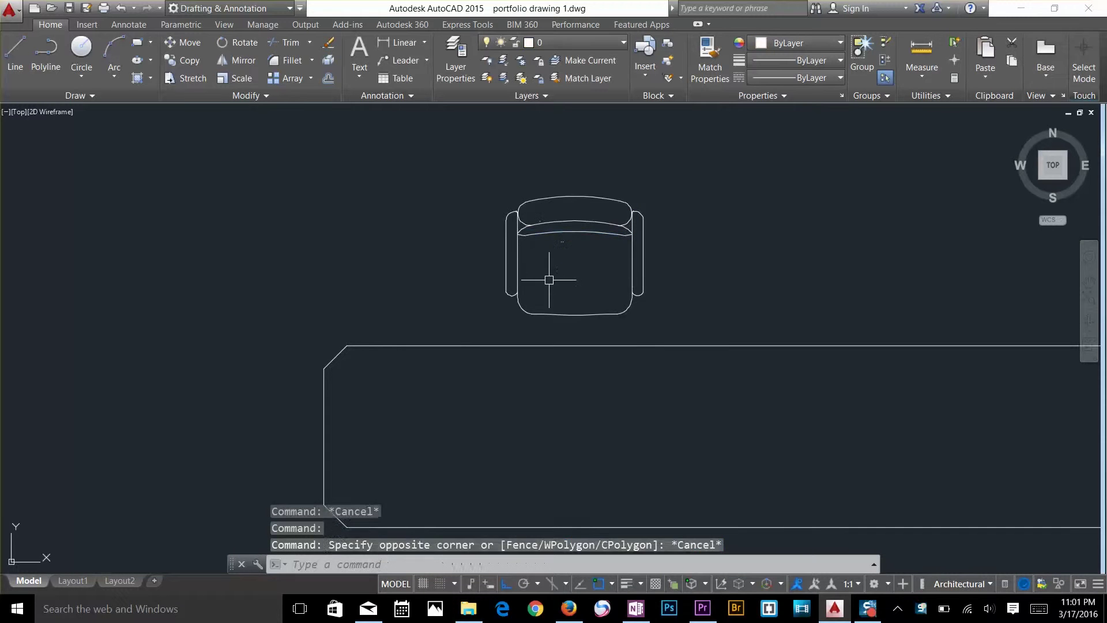
pyautogui.click(519, 268)
pyautogui.press('Escape')
# Pick the chair's bottom edges and left armrest line individually, then pan the chair toward the upper left.
pyautogui.click(539, 315)
pyautogui.press('Escape')
pyautogui.click(582, 315)
pyautogui.press('Escape')
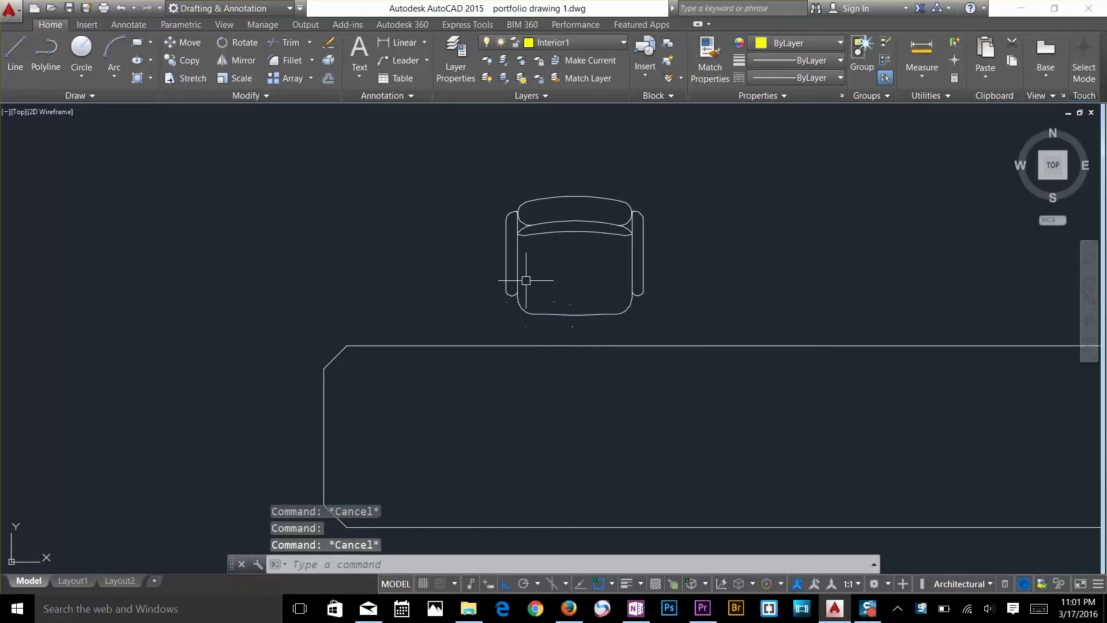
pyautogui.click(510, 265)
pyautogui.press('Escape')
pyautogui.press('Escape')
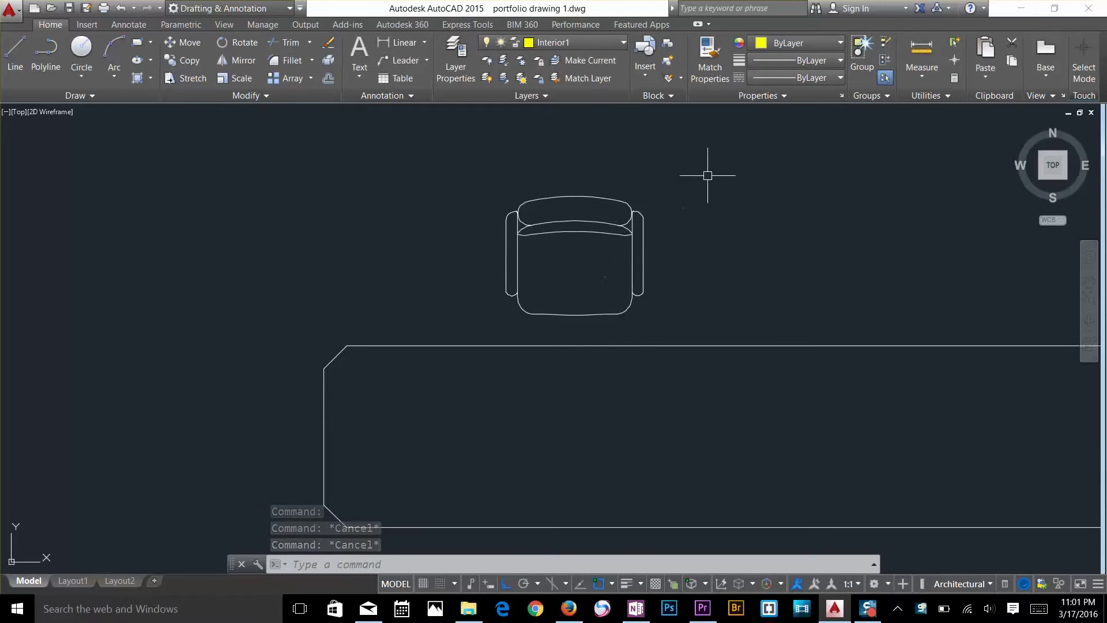
pyautogui.press('Escape')
pyautogui.moveTo(648, 252); pyautogui.dragTo(451, 199, button='middle')
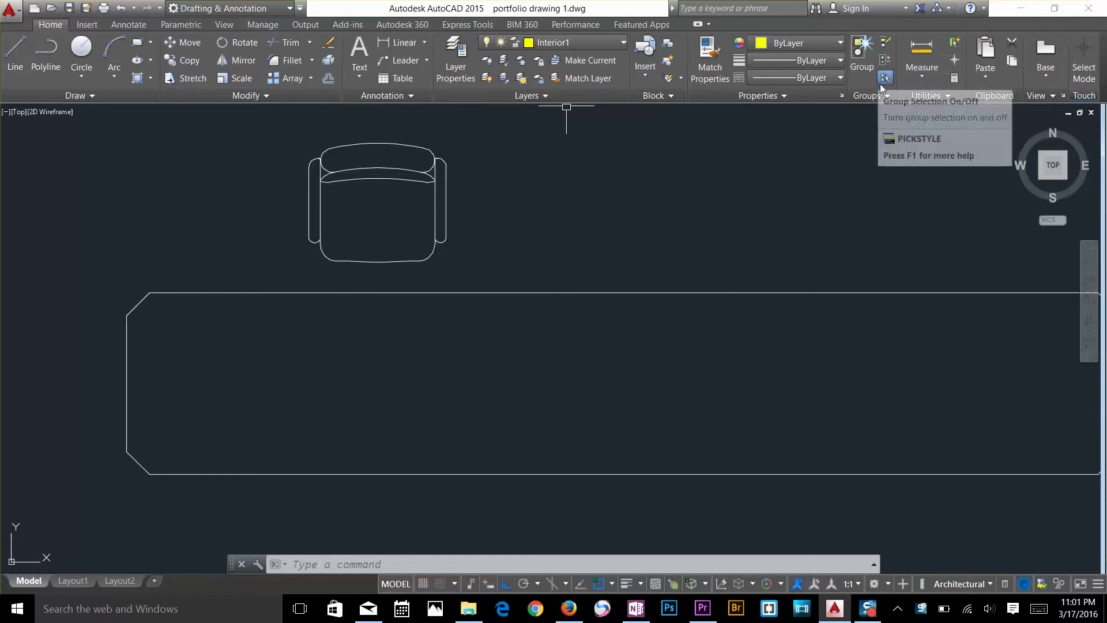
# Group the chair's 36 objects with a crossing window and check it selects as one unit.
pyautogui.click(864, 52)
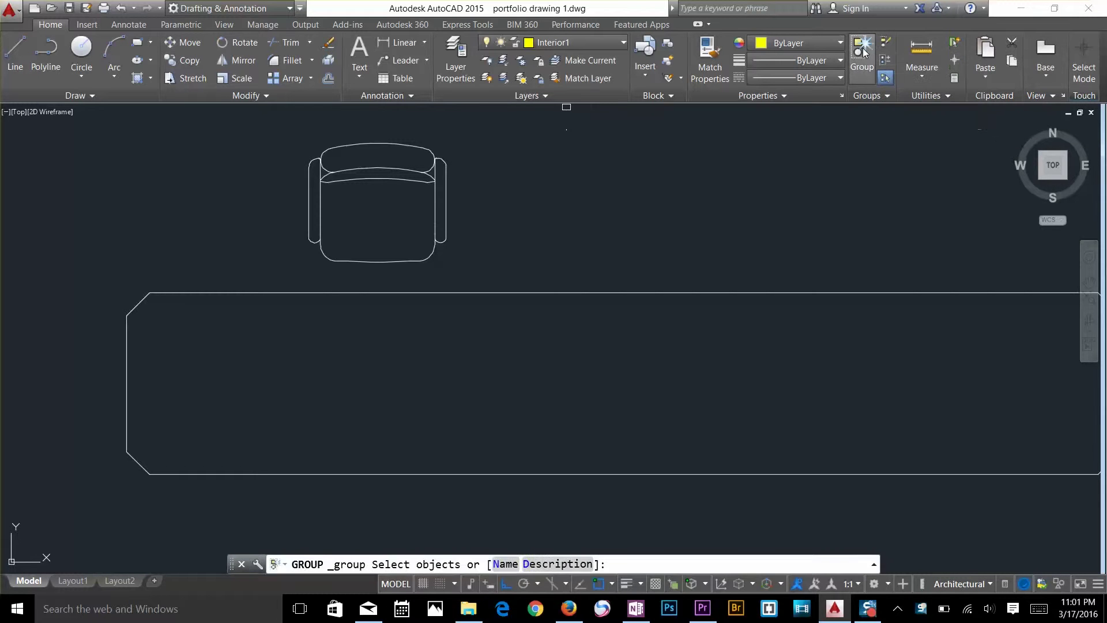
pyautogui.click(502, 119)
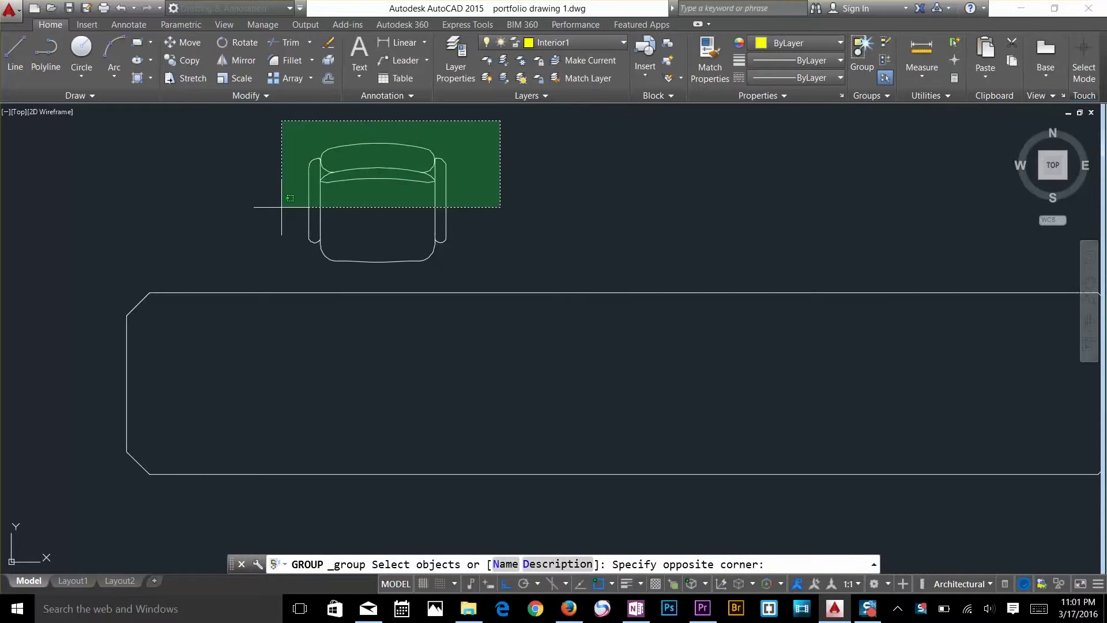
pyautogui.click(275, 275)
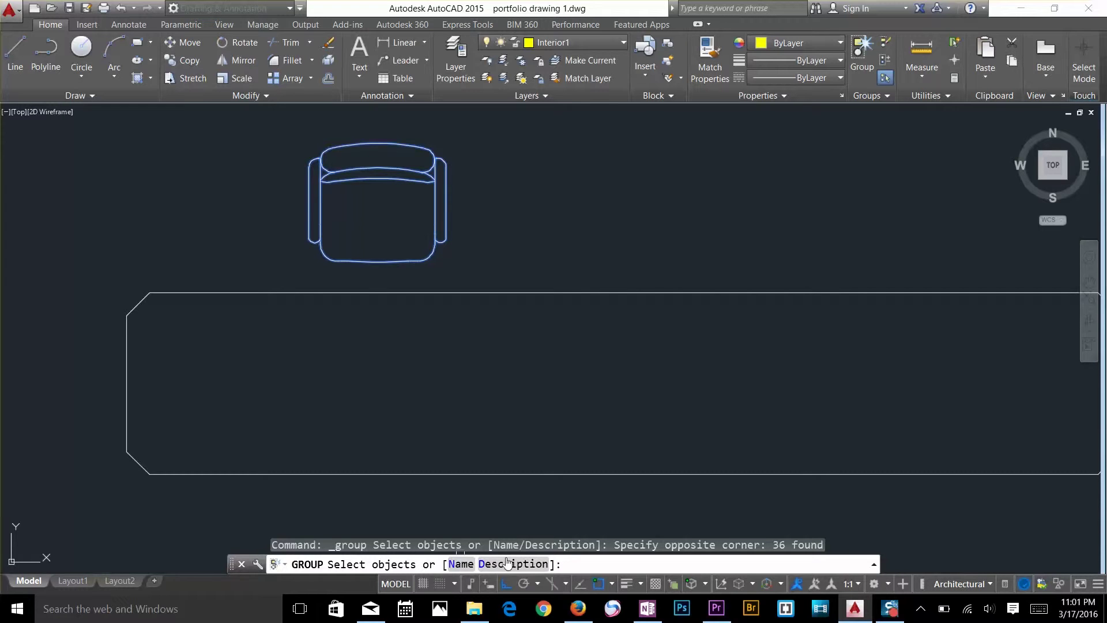
pyautogui.press('Return')
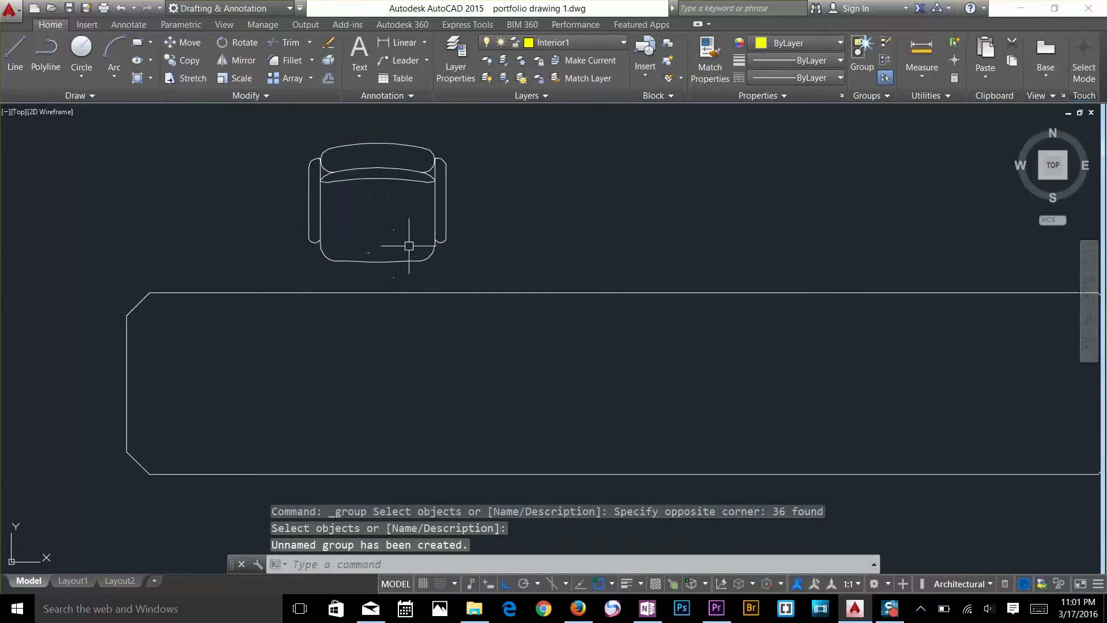
pyautogui.click(410, 261)
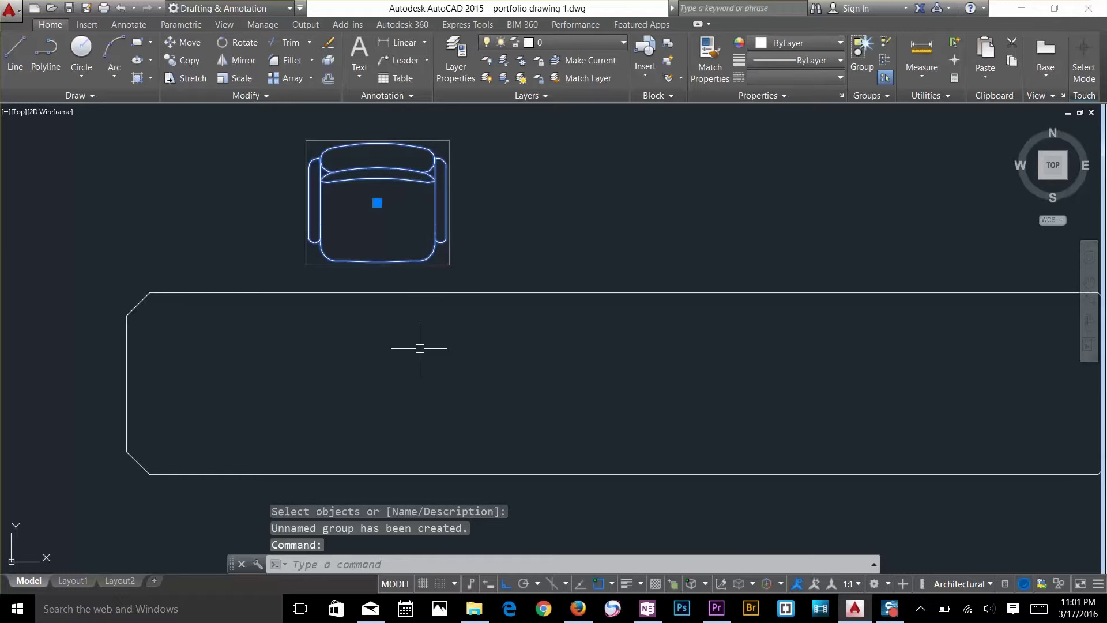
pyautogui.press('Escape')
pyautogui.click(432, 175)
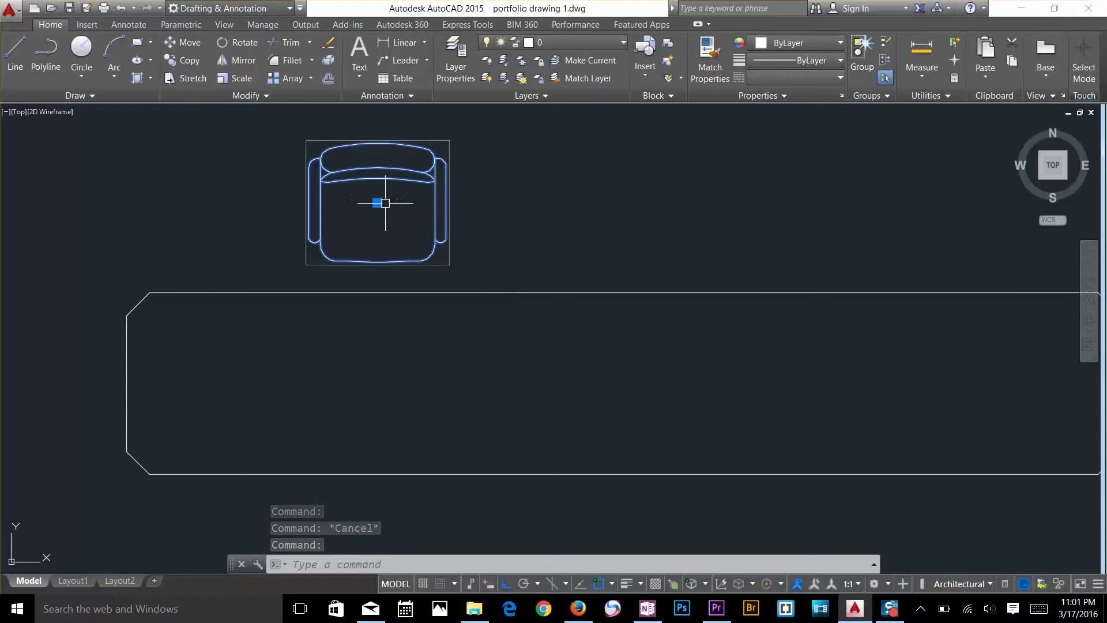
# Copy the grouped chair from the island's corner to a second spot further along the island.
pyautogui.press('Escape')
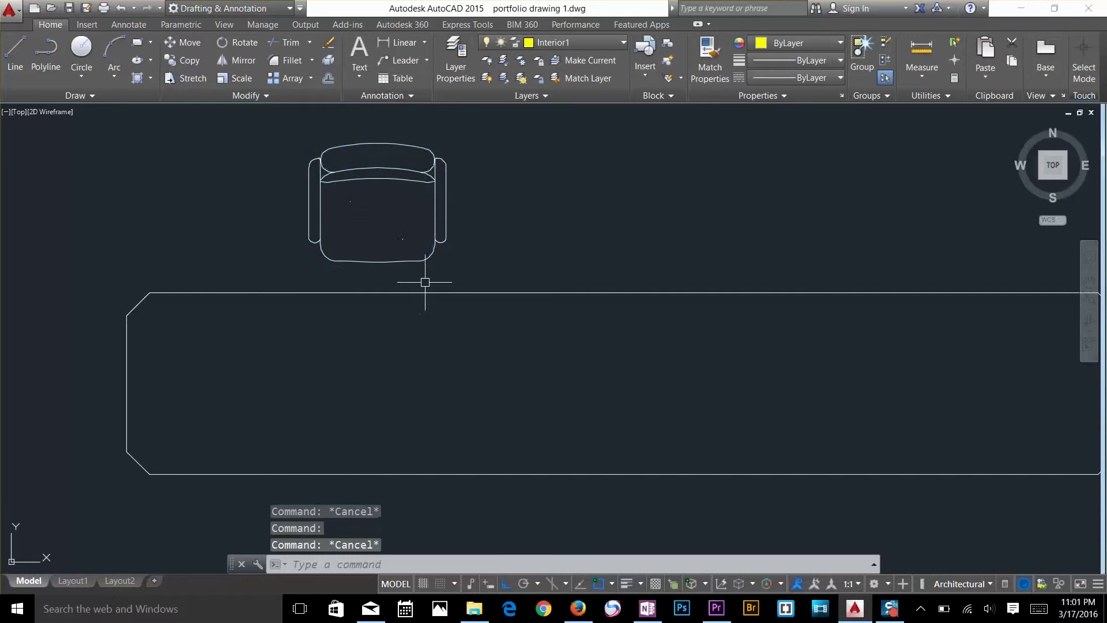
pyautogui.scroll(-3, 408, 210)
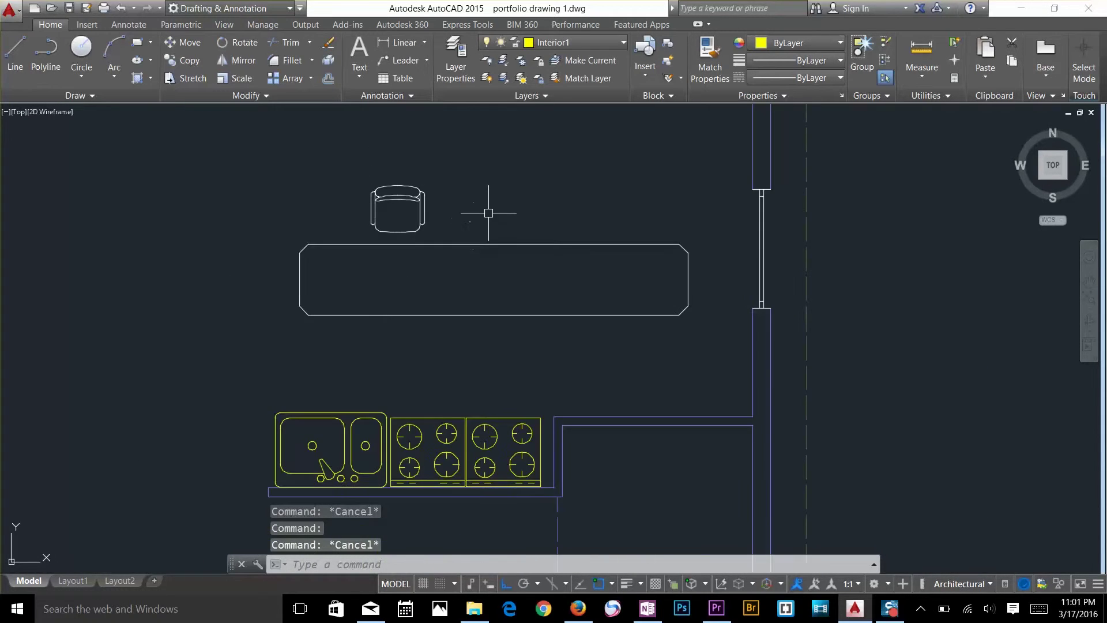
pyautogui.moveTo(488, 213); pyautogui.dragTo(477, 239, button='middle')
pyautogui.write('c')
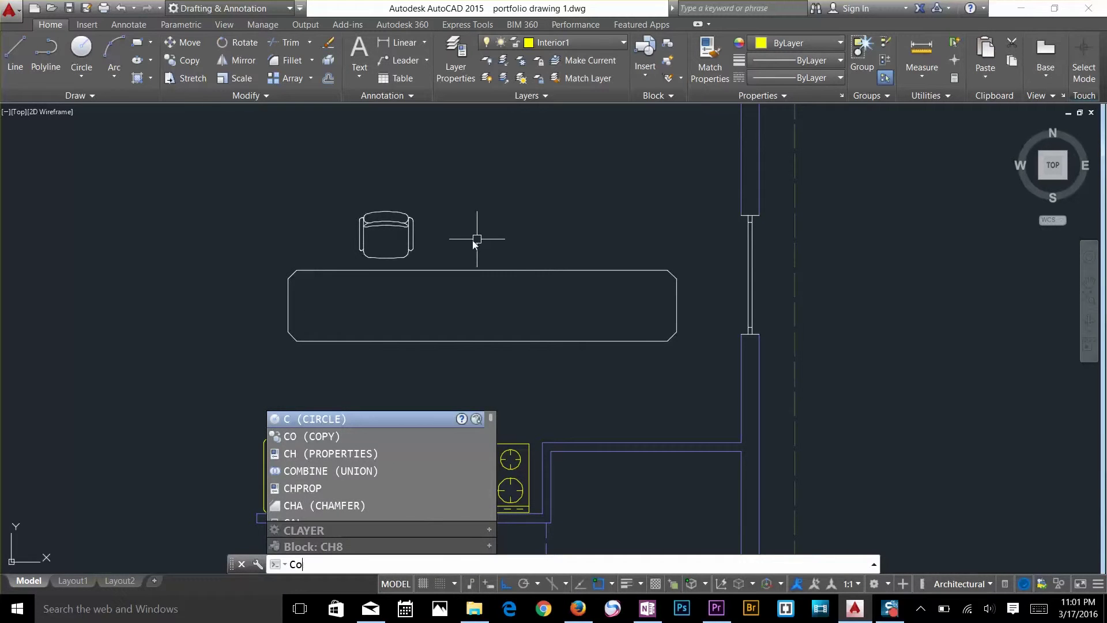
pyautogui.write('o')
pyautogui.press('Return')
pyautogui.click(397, 224)
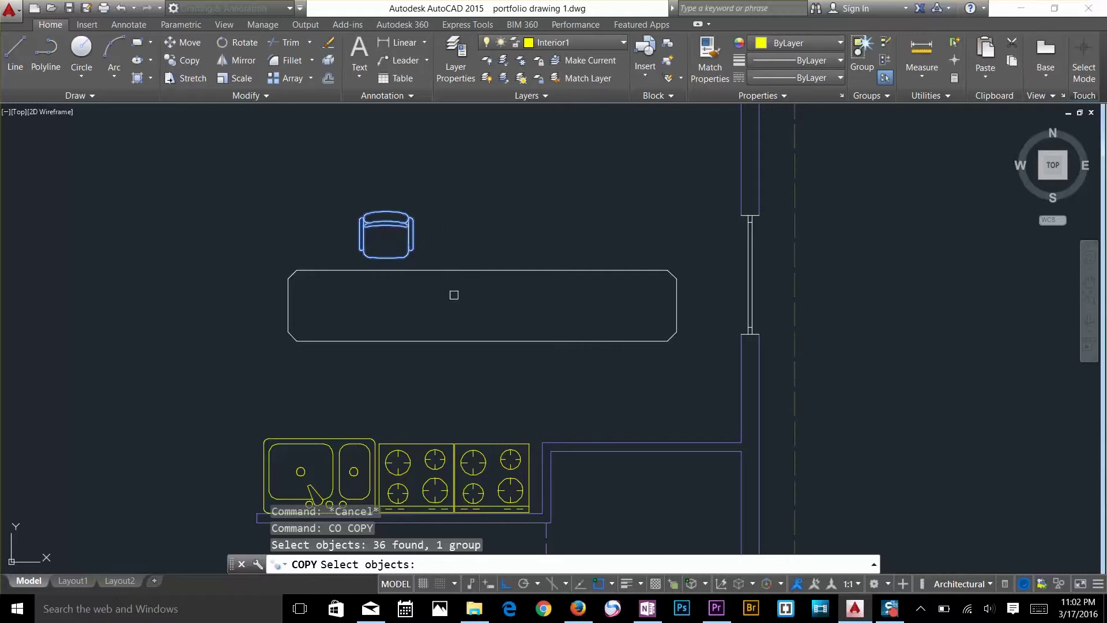
pyautogui.press('Return')
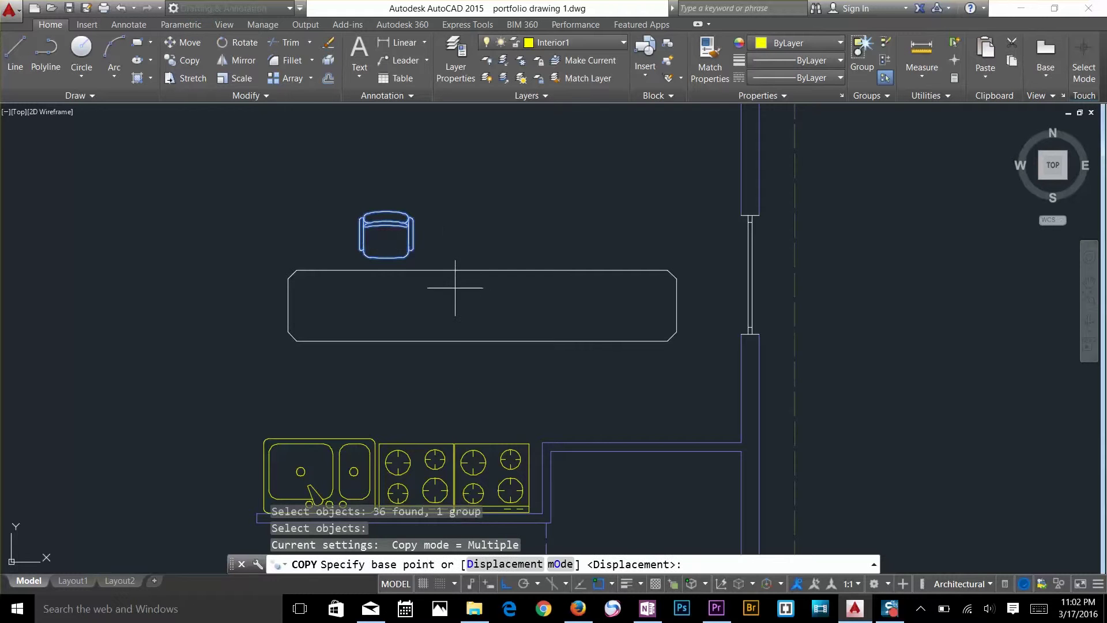
pyautogui.click(296, 341)
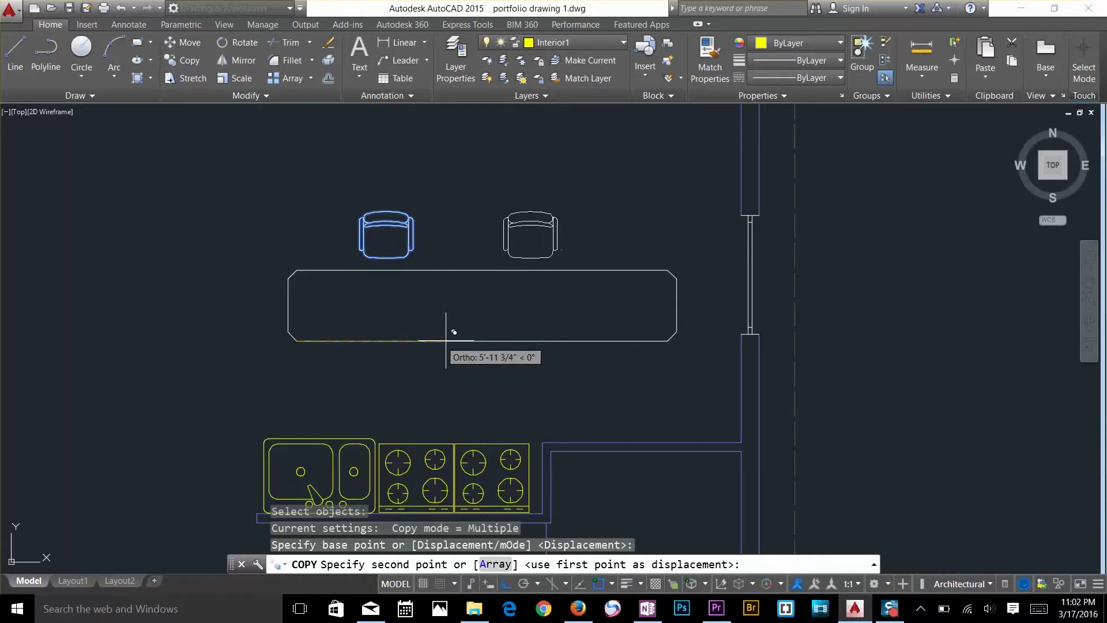
pyautogui.click(483, 341)
pyautogui.press('Escape')
pyautogui.press('Escape')
pyautogui.press('Escape')
pyautogui.press('Escape')
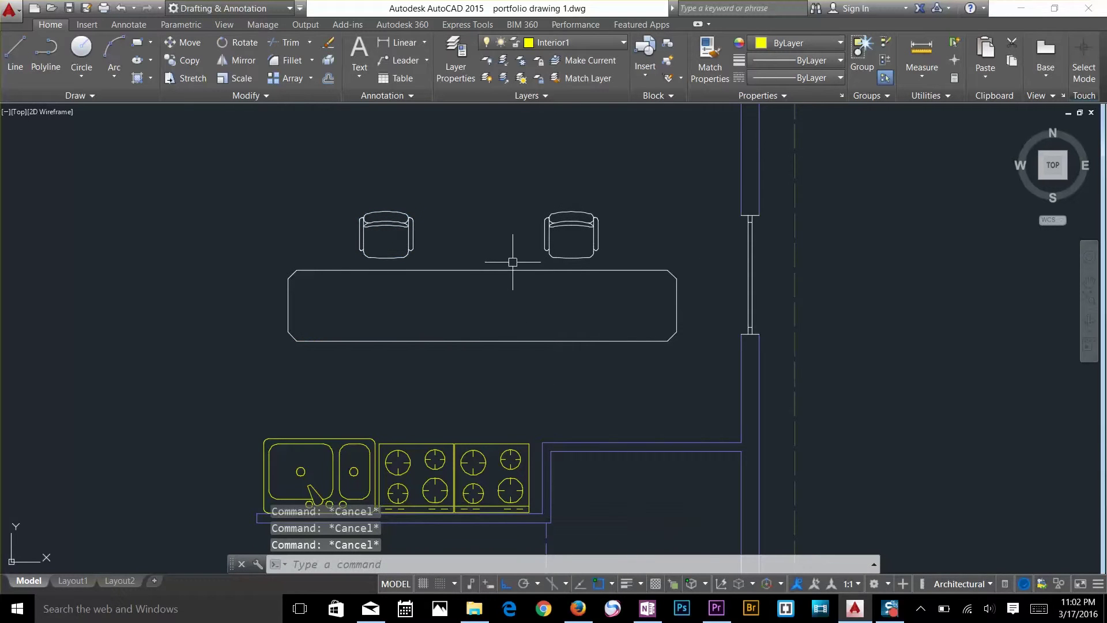
# Mirror both chairs across the island's midline, keeping the originals.
pyautogui.write('mi')
pyautogui.press('Return')
pyautogui.click(594, 183)
pyautogui.click(355, 253)
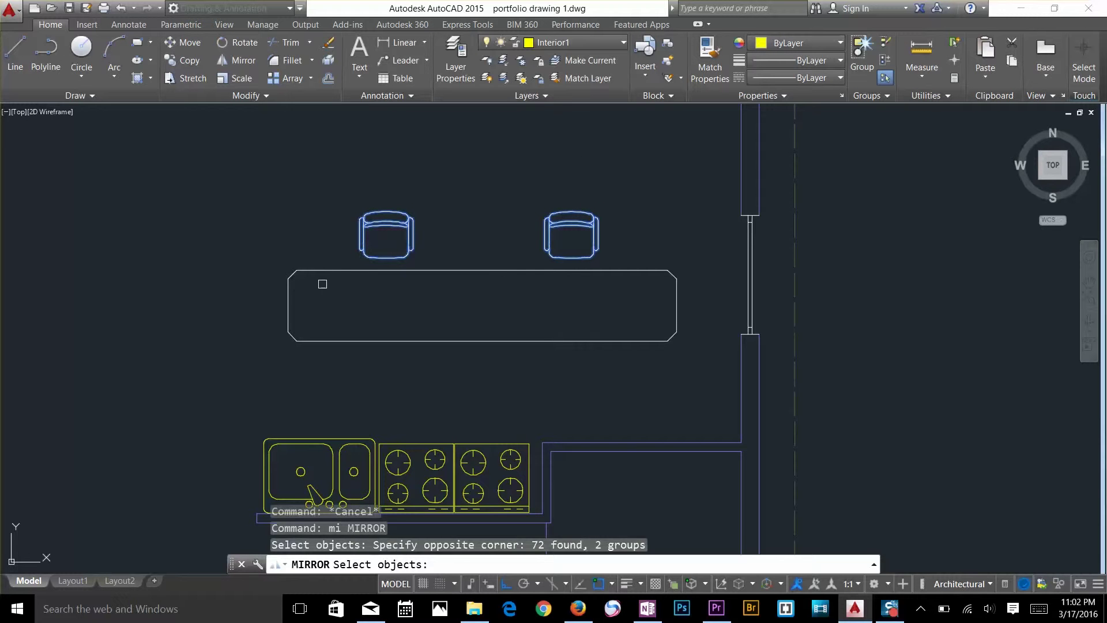
pyautogui.press('Return')
pyautogui.click(287, 306)
pyautogui.click(456, 305)
pyautogui.press('Return')
pyautogui.press('Escape')
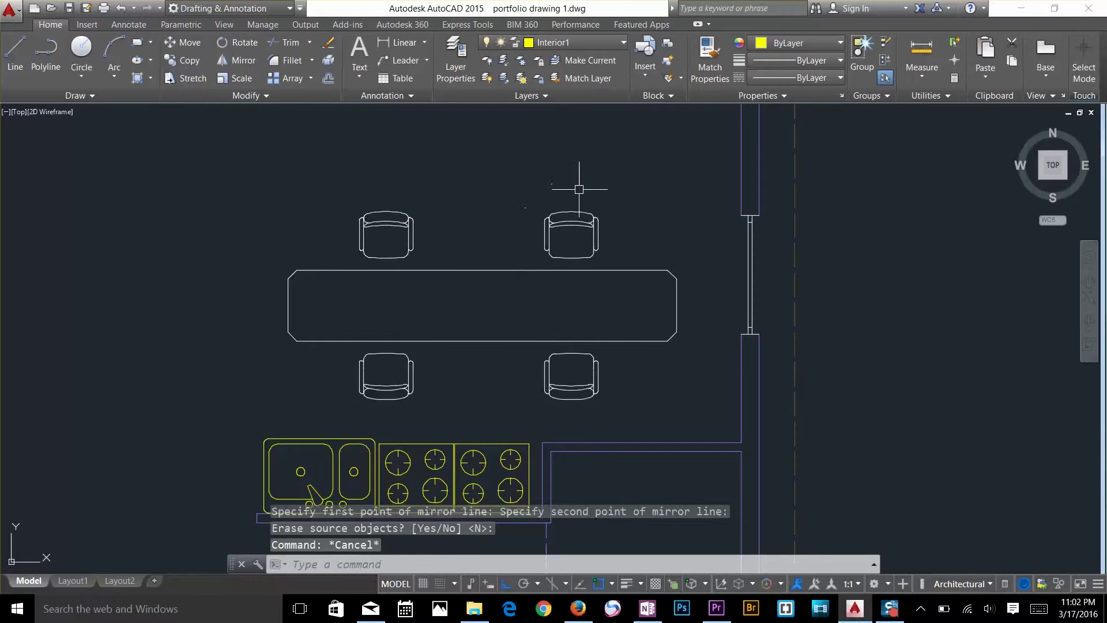
# Zoom in and confirm the chair selects as a single group.
pyautogui.scroll(4, 367, 214)
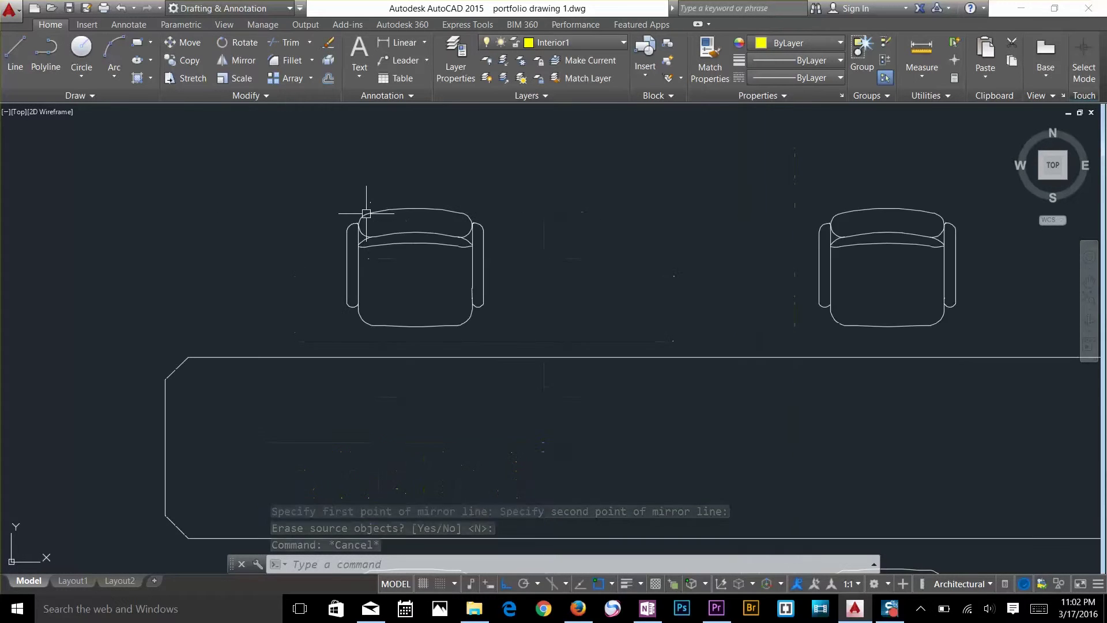
pyautogui.scroll(2, 366, 217)
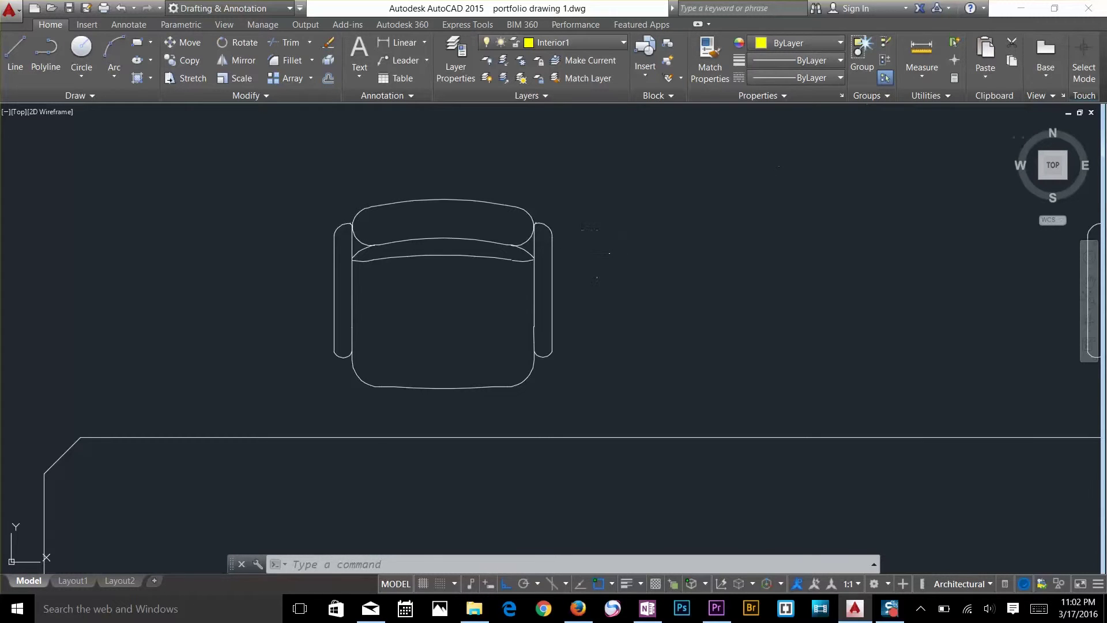
pyautogui.press('Escape')
pyautogui.press('Escape')
pyautogui.click(496, 387)
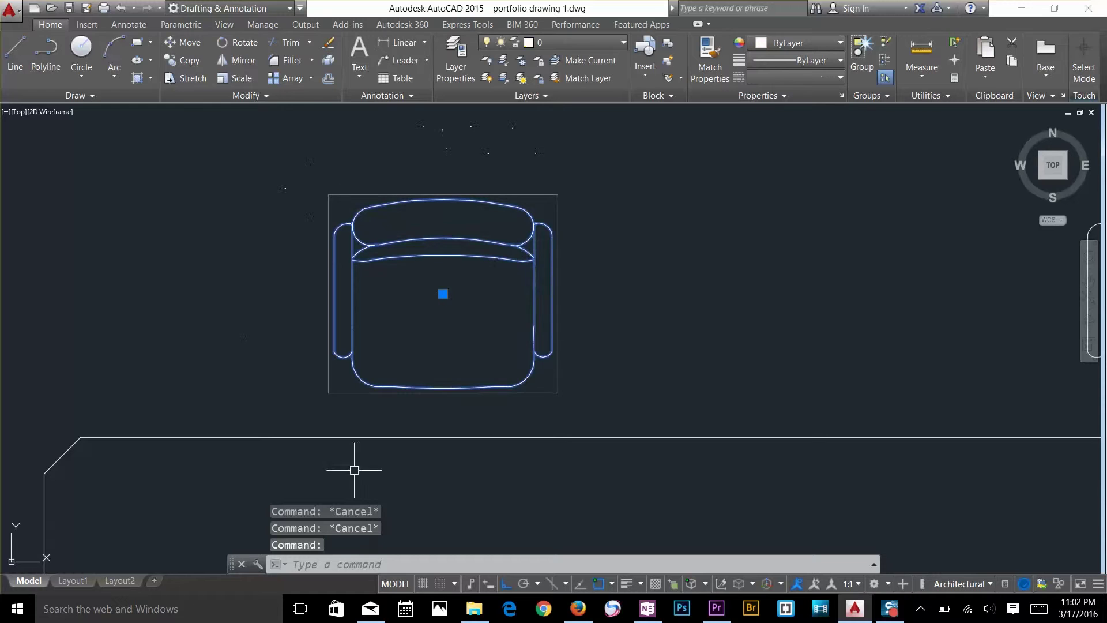
pyautogui.press('Escape')
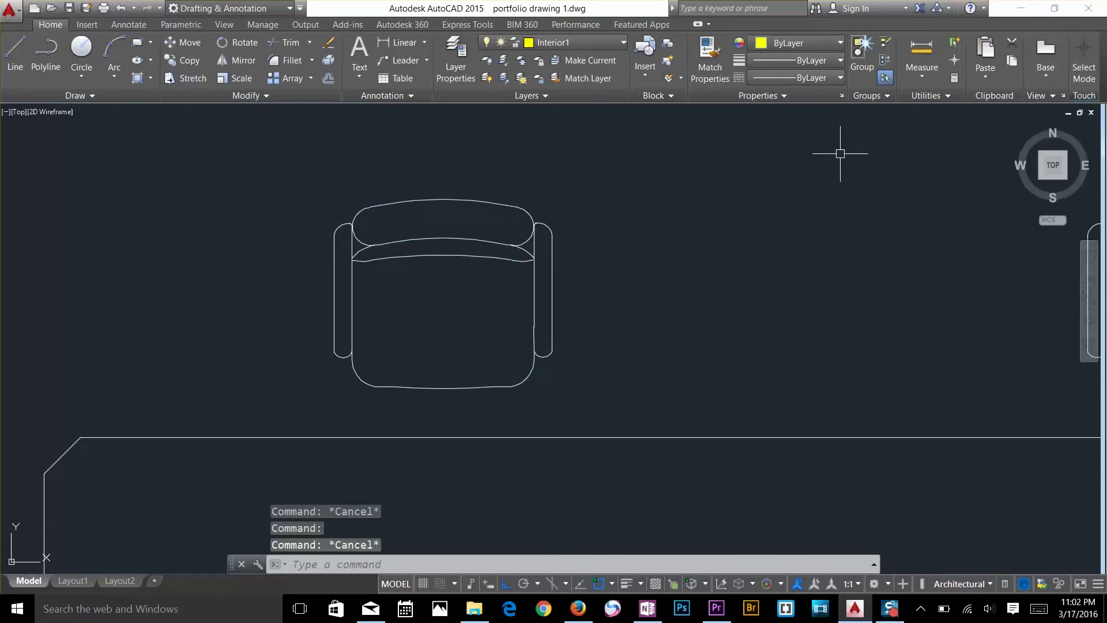
# With group selection off, pick the back cushion curves, corner curve, bottom edge and an arc individually.
pyautogui.click(887, 79)
pyautogui.click(513, 259)
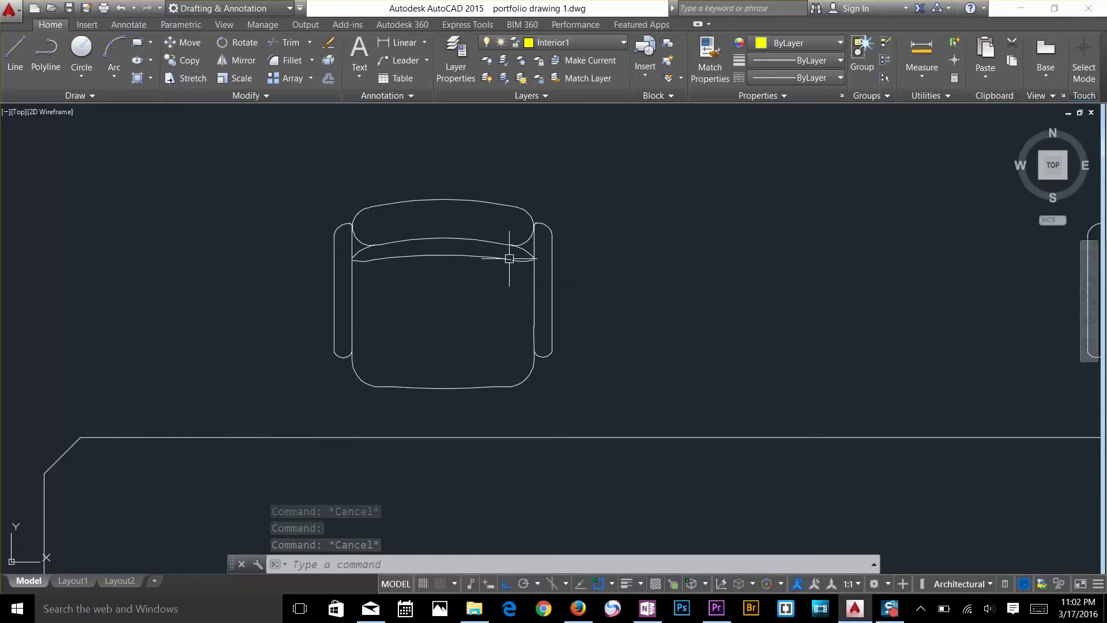
pyautogui.press('Escape')
pyautogui.click(375, 261)
pyautogui.press('Escape')
pyautogui.click(528, 376)
pyautogui.press('Escape')
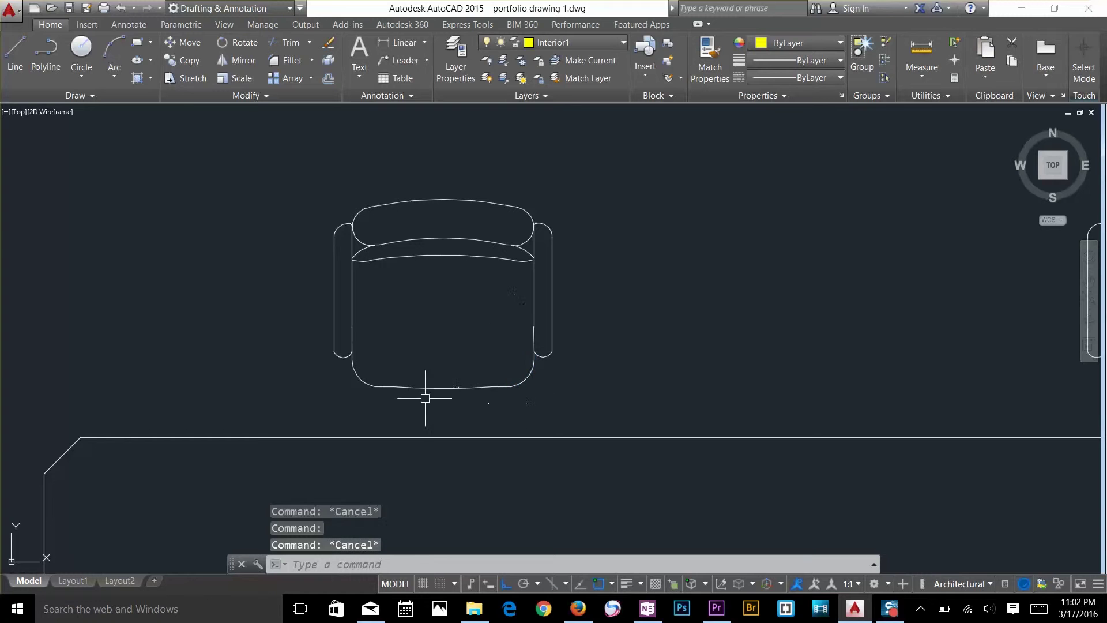
pyautogui.click(426, 392)
pyautogui.press('Escape')
pyautogui.click(885, 75)
pyautogui.click(513, 245)
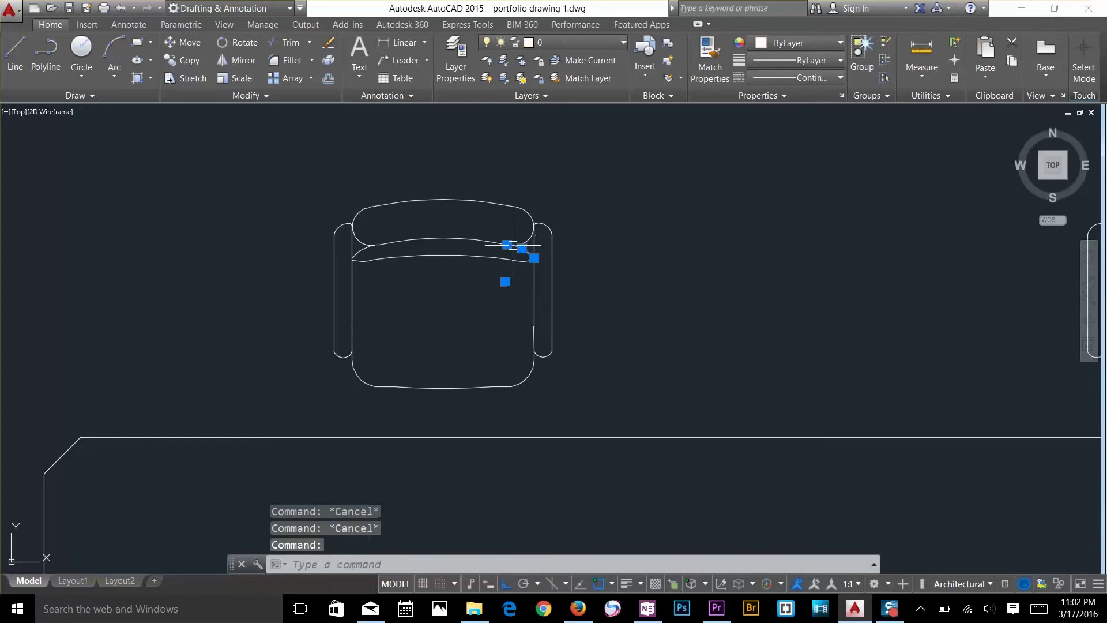
pyautogui.press('Escape')
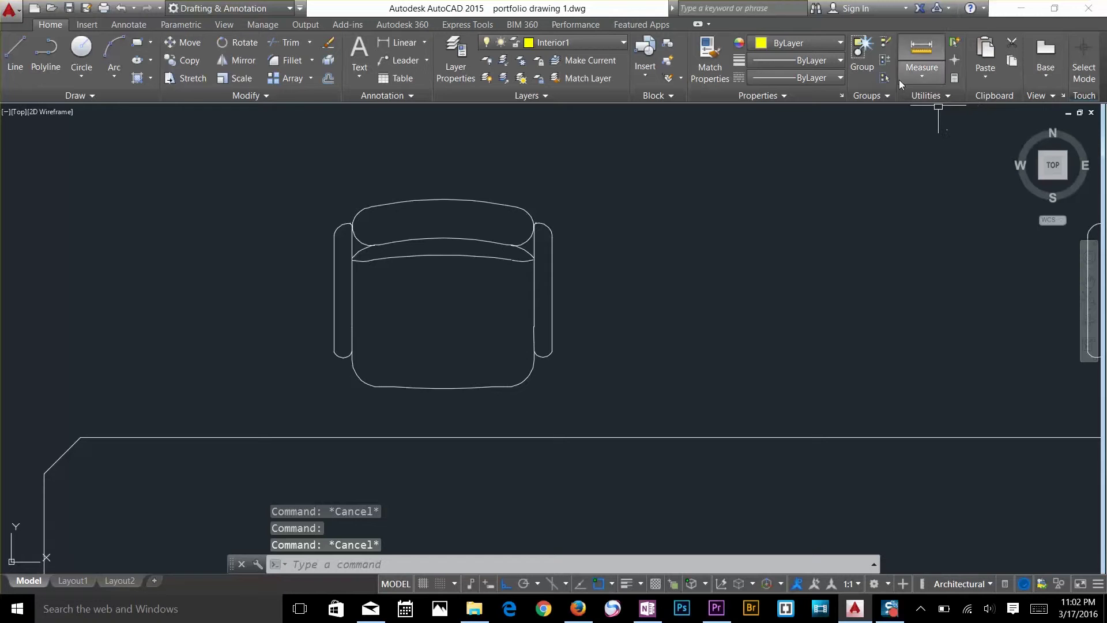
# Turn group selection back on and select the whole chair group.
pyautogui.click(888, 77)
pyautogui.click(452, 251)
pyautogui.click(458, 240)
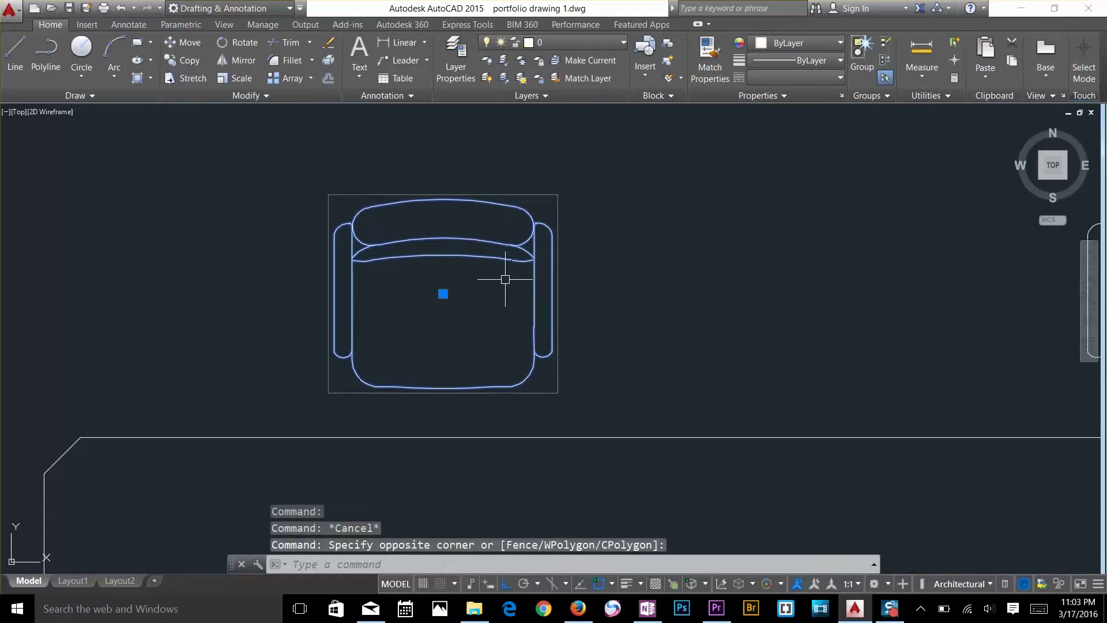
pyautogui.press('Escape')
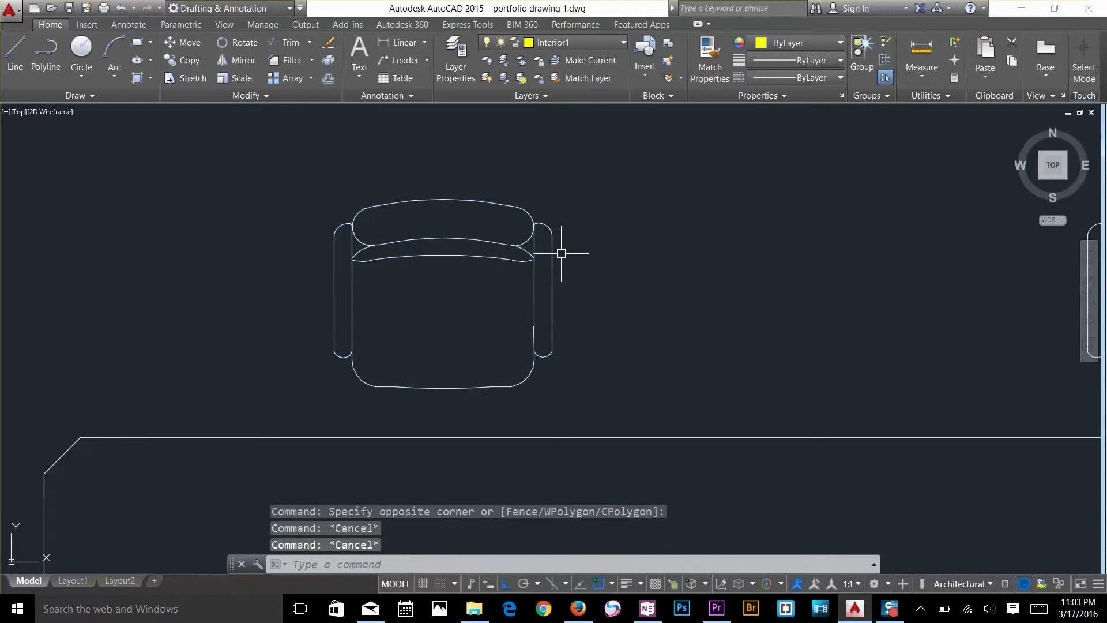
# Start a Group Edit on the chair, cancel it unchanged, and switch group selection off.
pyautogui.click(886, 58)
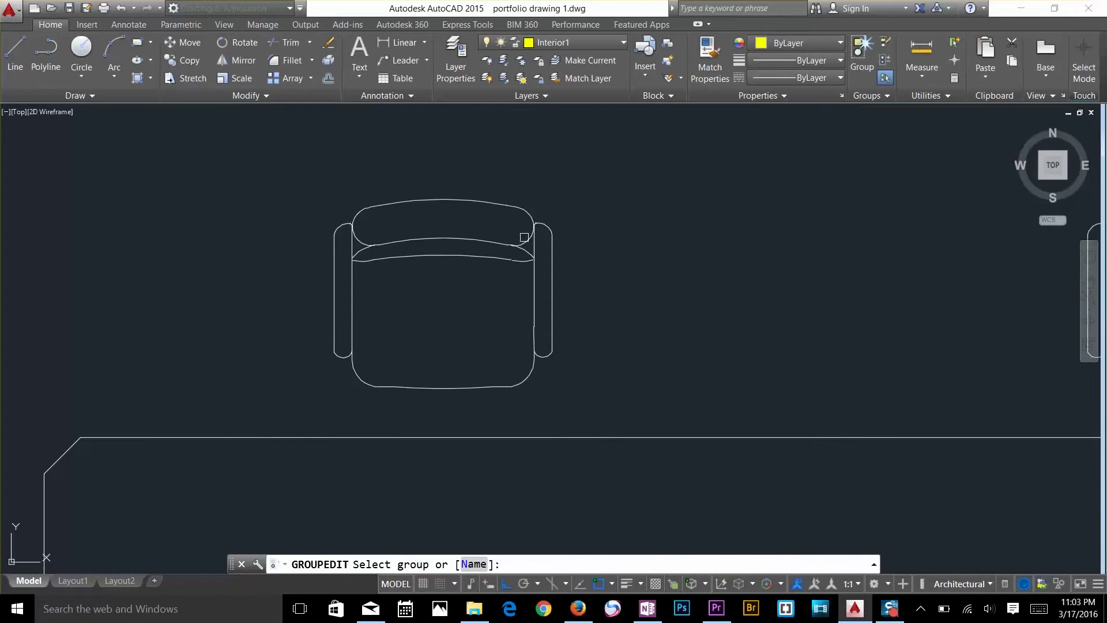
pyautogui.click(455, 256)
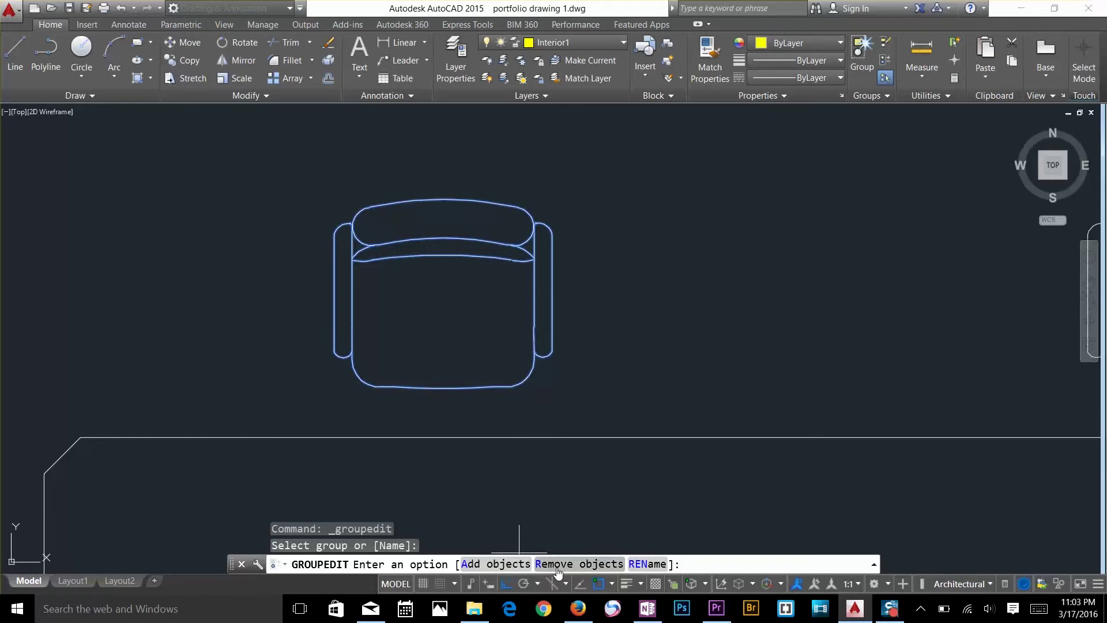
pyautogui.press('Return')
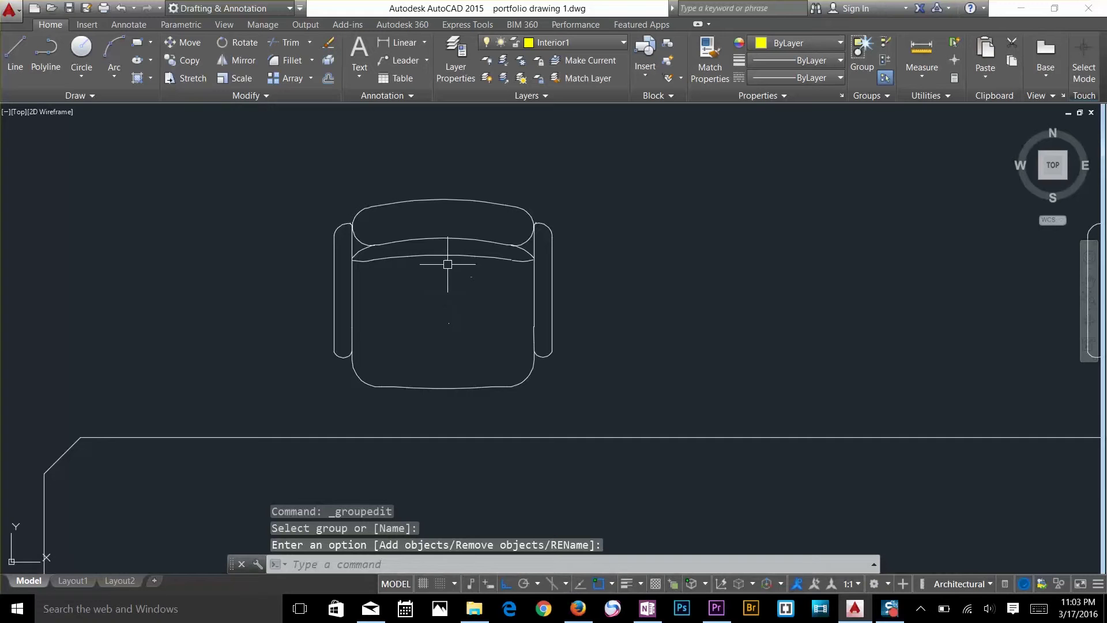
pyautogui.click(887, 79)
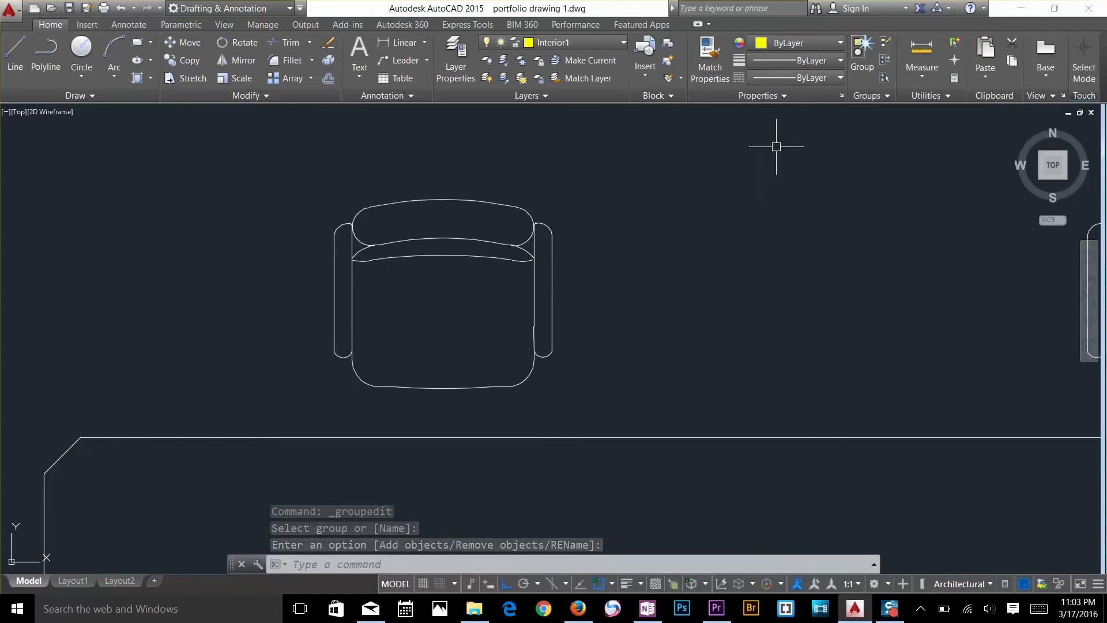
# Drag the front cushion arc's midpoint grip downward for a deeper curve.
pyautogui.click(467, 249)
pyautogui.click(452, 266)
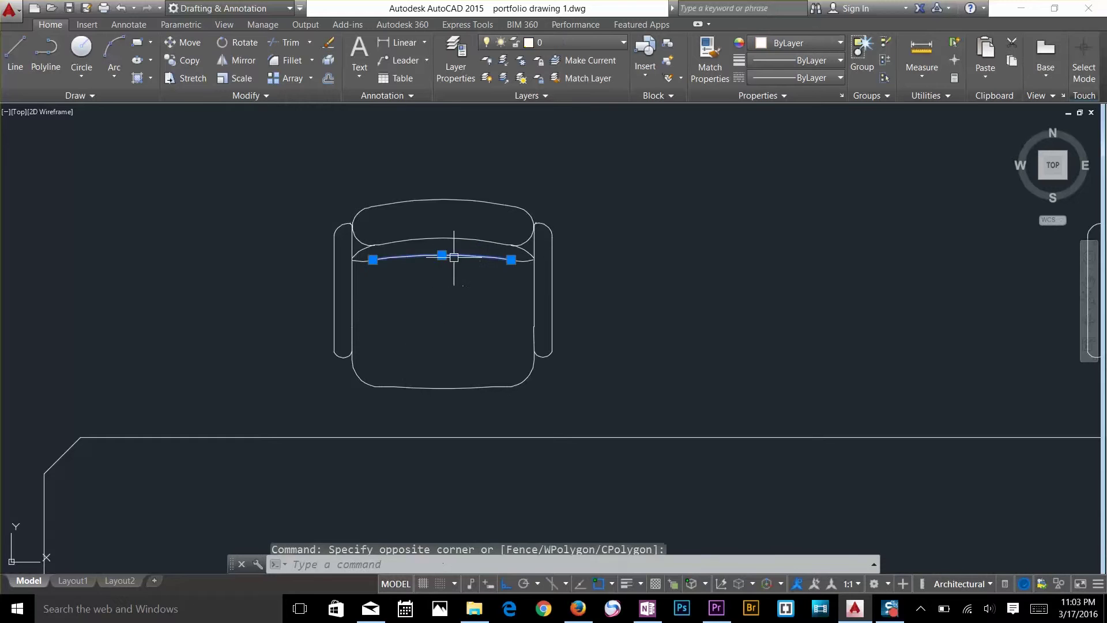
pyautogui.click(442, 255)
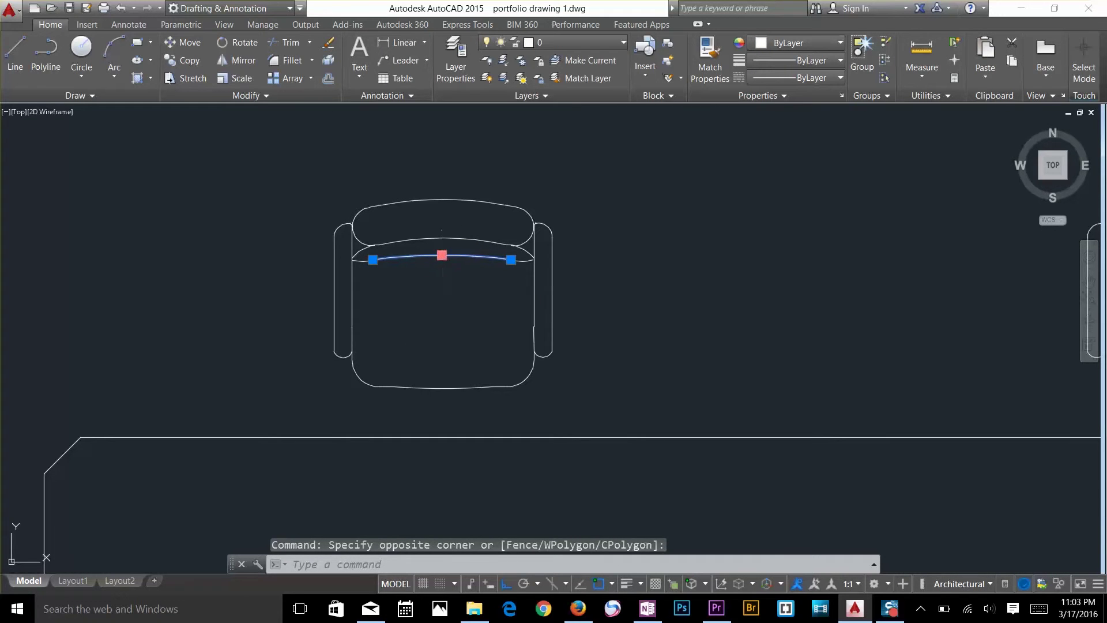
pyautogui.click(442, 294)
pyautogui.press('Escape')
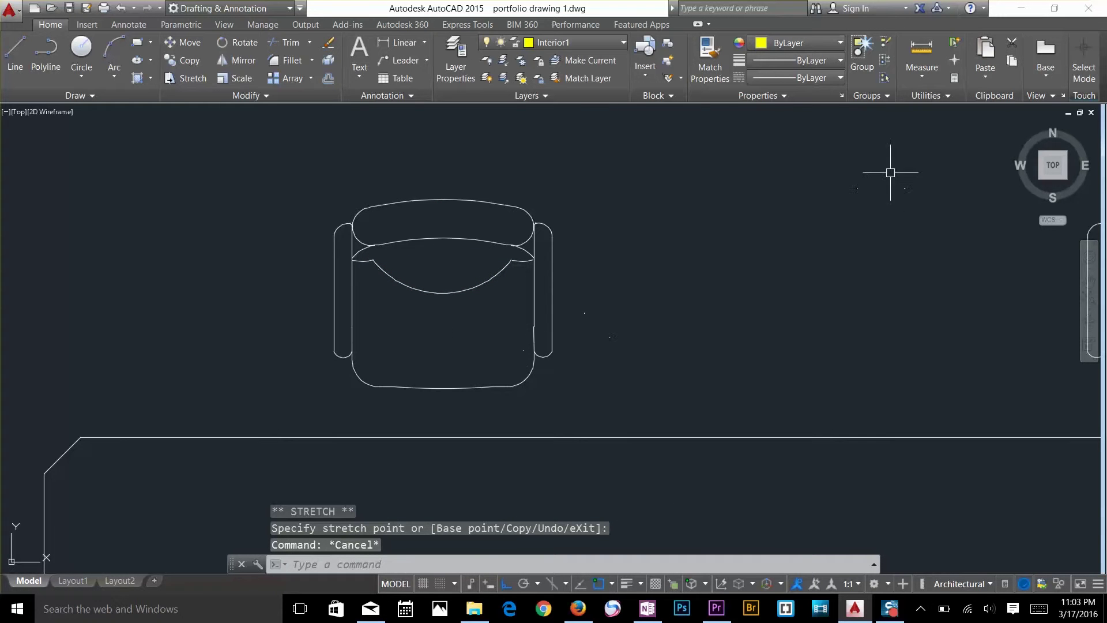
# Turn group selection back on and test-select the chair as one group.
pyautogui.click(890, 81)
pyautogui.click(546, 270)
pyautogui.press('Escape')
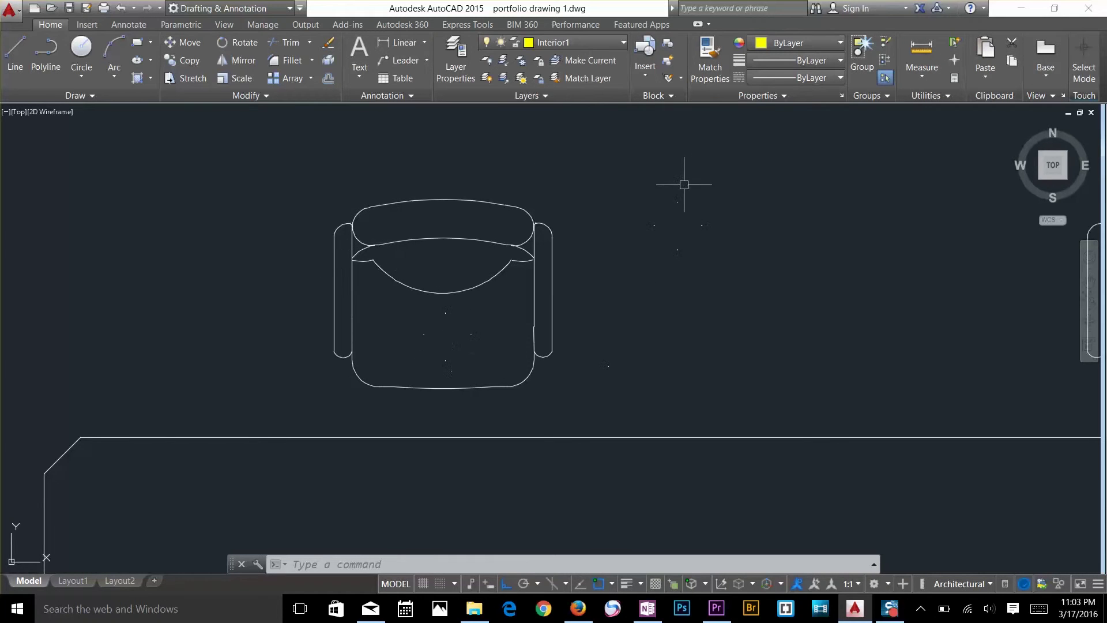
# Draw a small trial rectangle at the chair arm and make layer 0 current.
pyautogui.press('Escape')
pyautogui.press('Escape')
pyautogui.press('Escape')
pyautogui.write('rec')
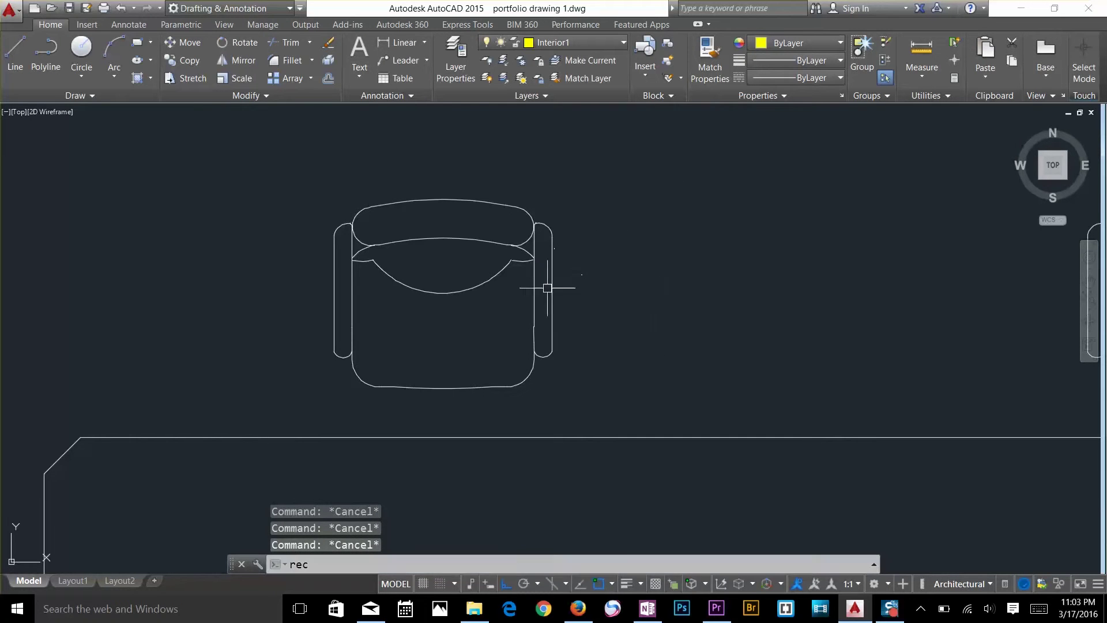
pyautogui.press('Return')
pyautogui.click(534, 276)
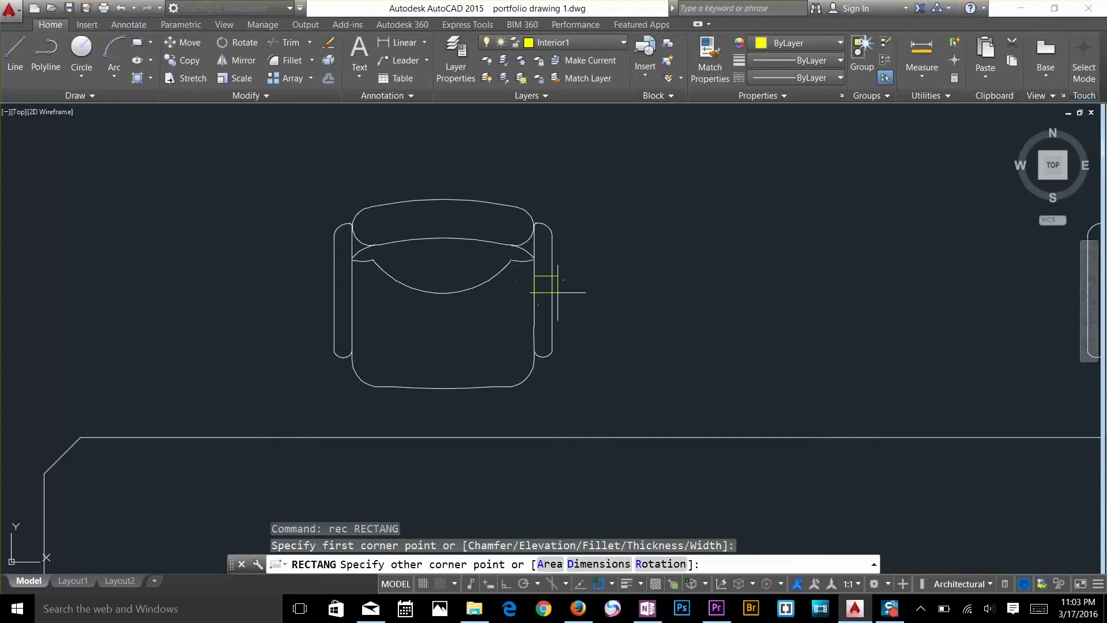
pyautogui.click(552, 295)
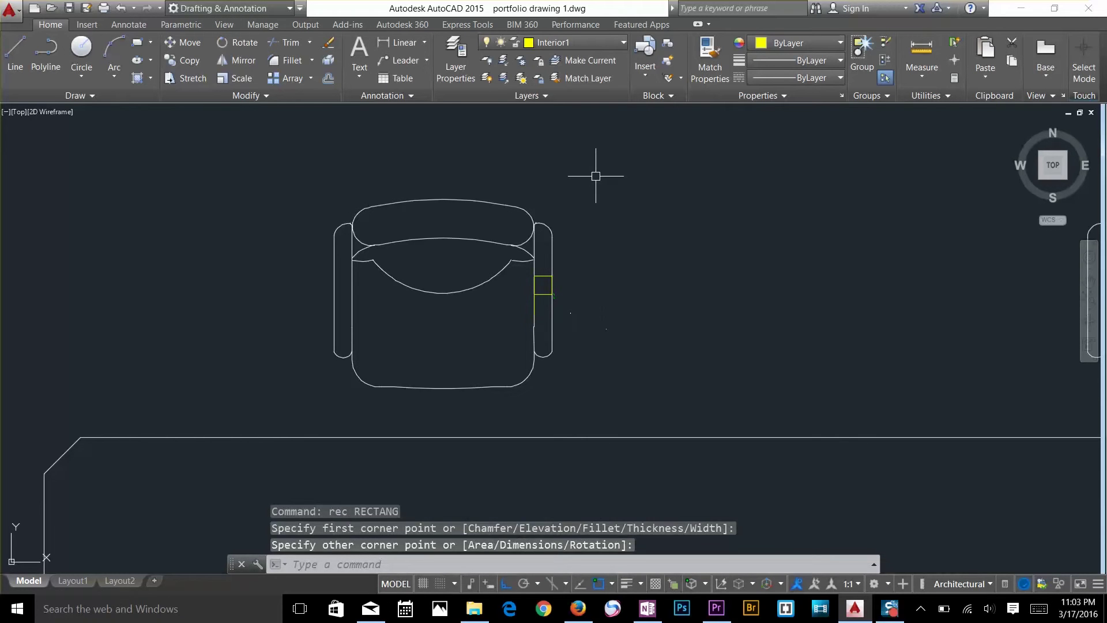
pyautogui.press('Escape')
pyautogui.press('Escape')
pyautogui.click(560, 44)
pyautogui.click(543, 59)
pyautogui.scroll(2, 362, 259)
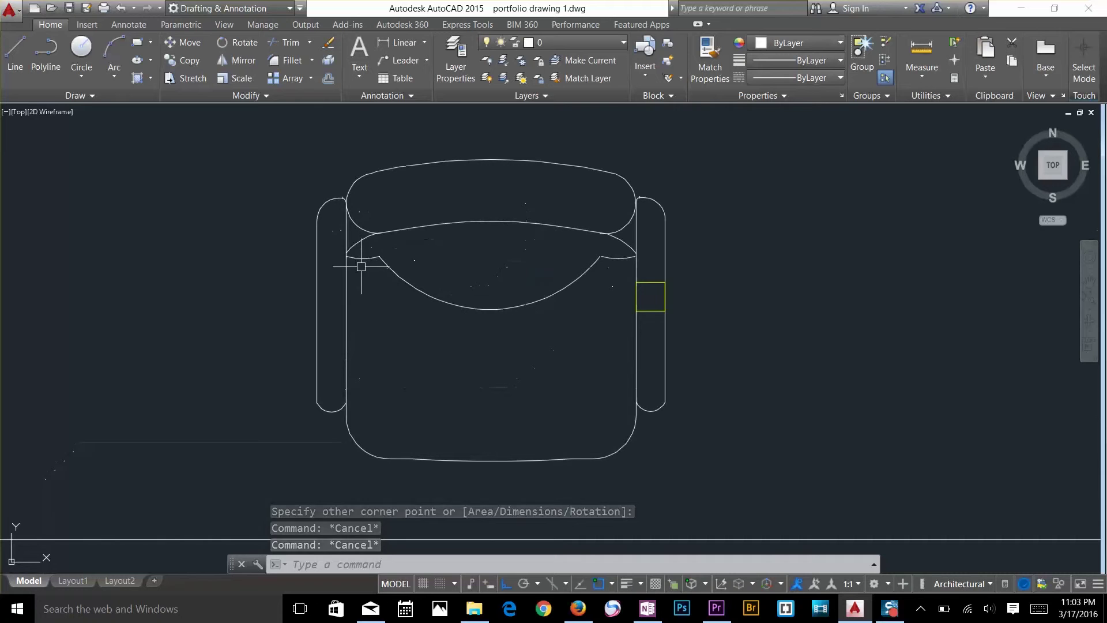
pyautogui.press('Escape')
# Erase the small yellow trial rectangle.
pyautogui.write('mi')
pyautogui.press('Return')
pyautogui.press('Escape')
pyautogui.click(637, 303)
pyautogui.click(654, 295)
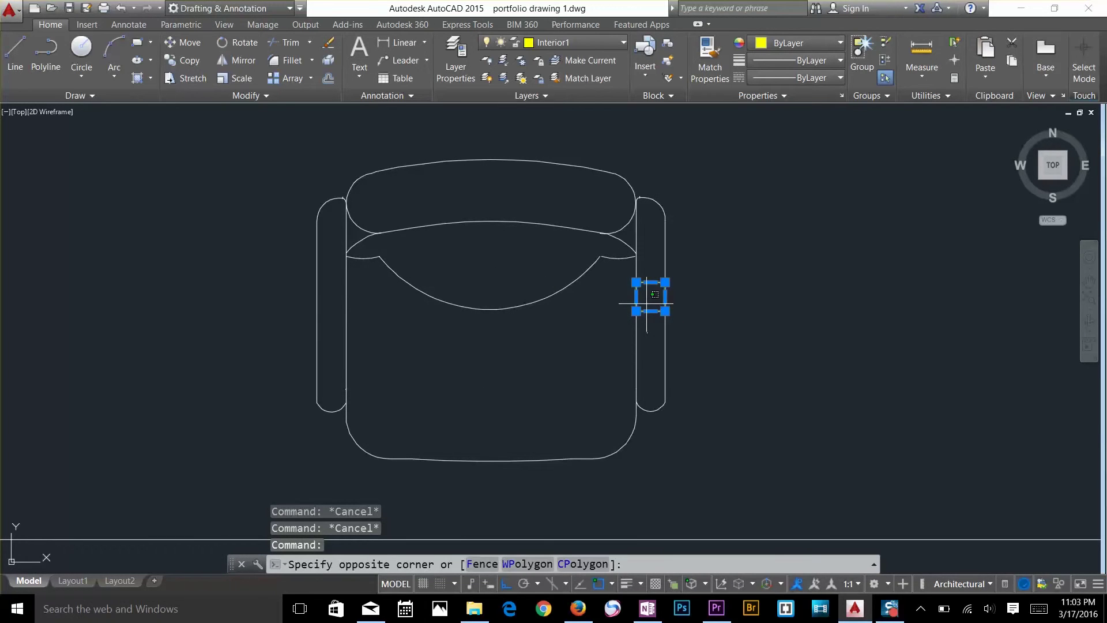
pyautogui.press('Delete')
pyautogui.press('Escape')
pyautogui.press('Escape')
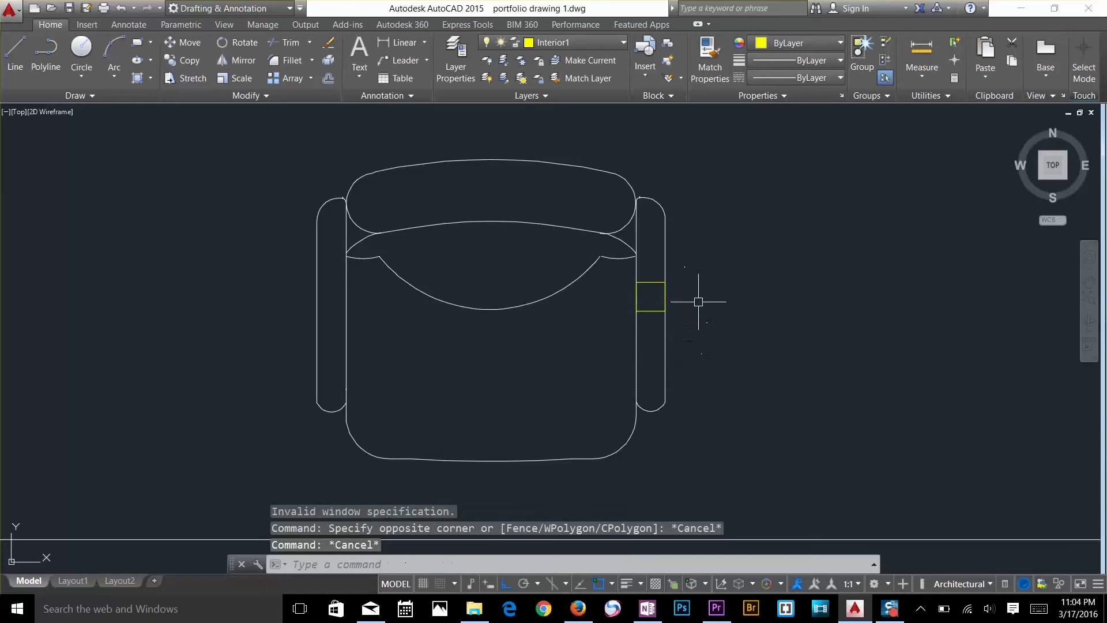
pyautogui.click(660, 304)
pyautogui.click(657, 321)
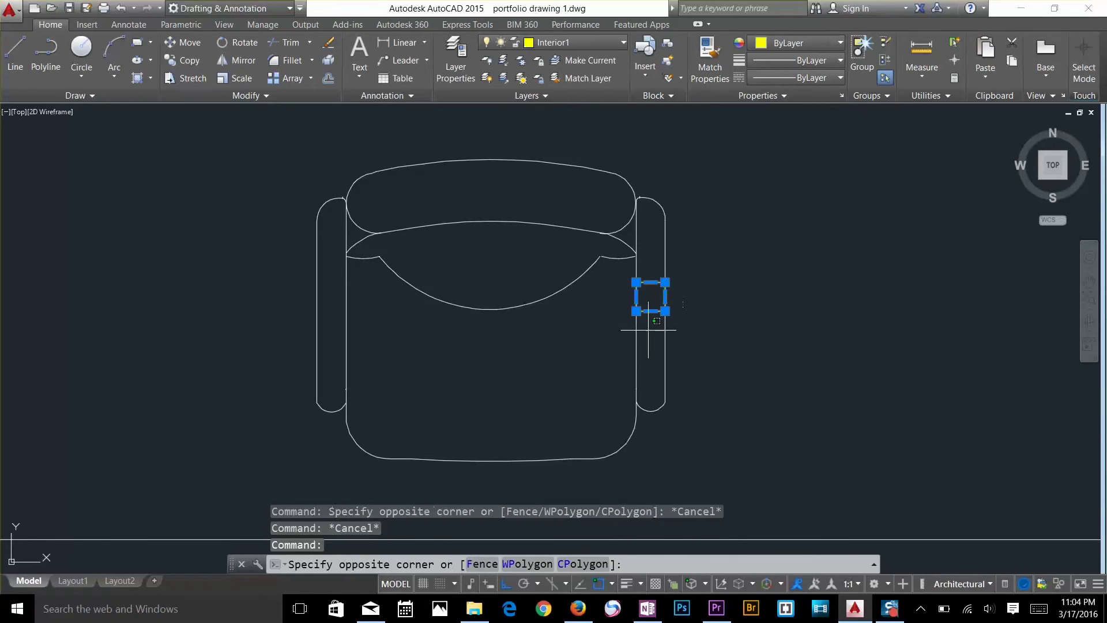
pyautogui.click(649, 331)
pyautogui.press('Delete')
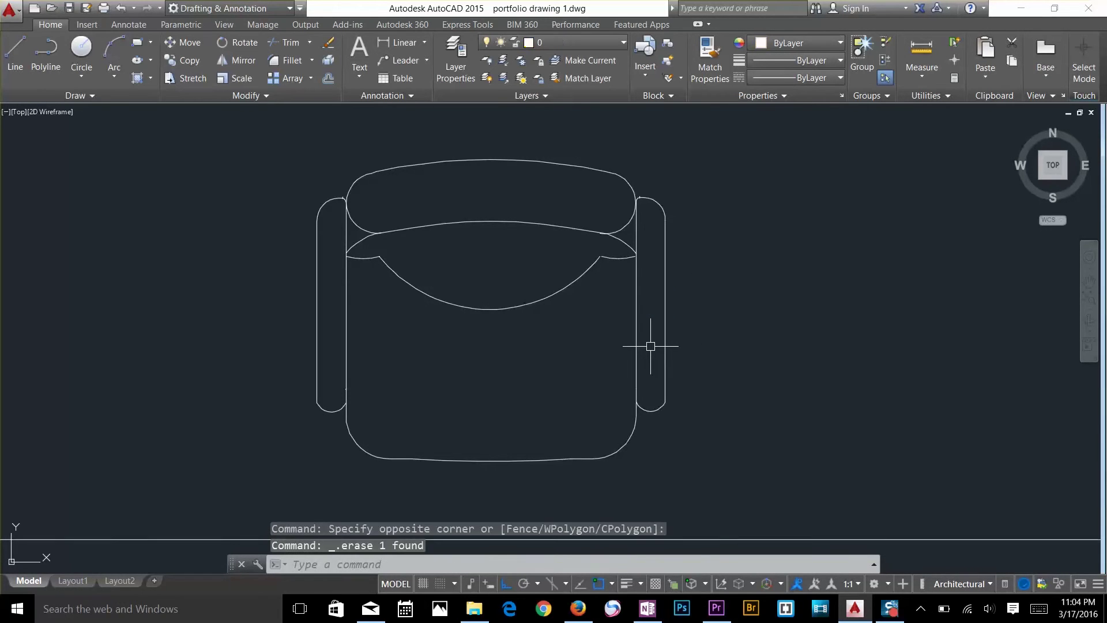
pyautogui.press('Escape')
# Draw an armrest rectangle across the chair's right arm.
pyautogui.write('REC')
pyautogui.press('Return')
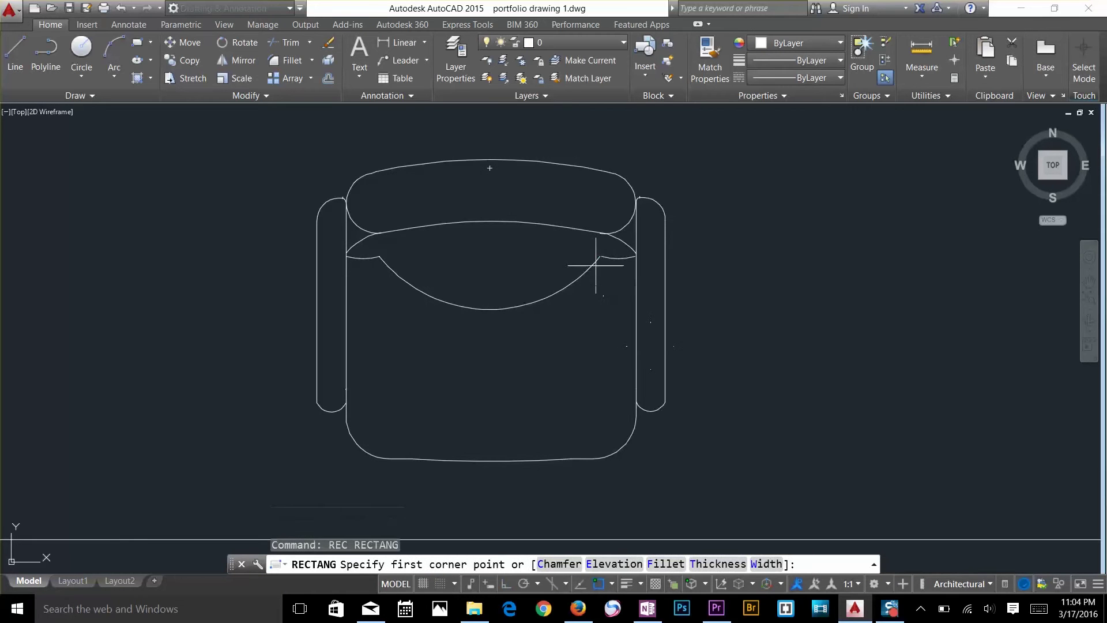
pyautogui.click(624, 289)
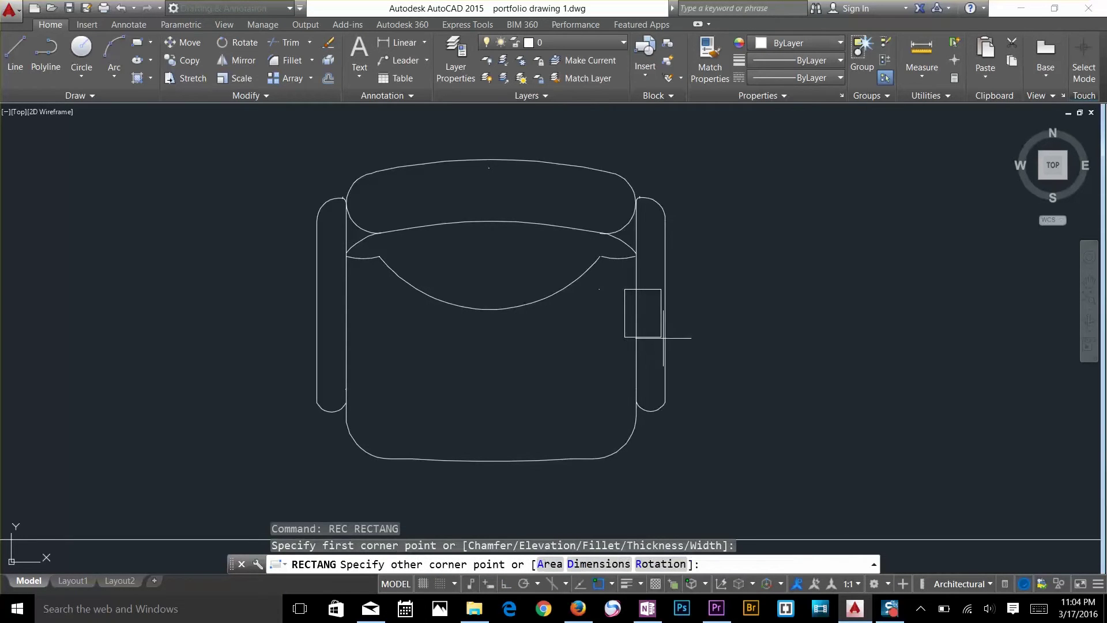
pyautogui.click(676, 370)
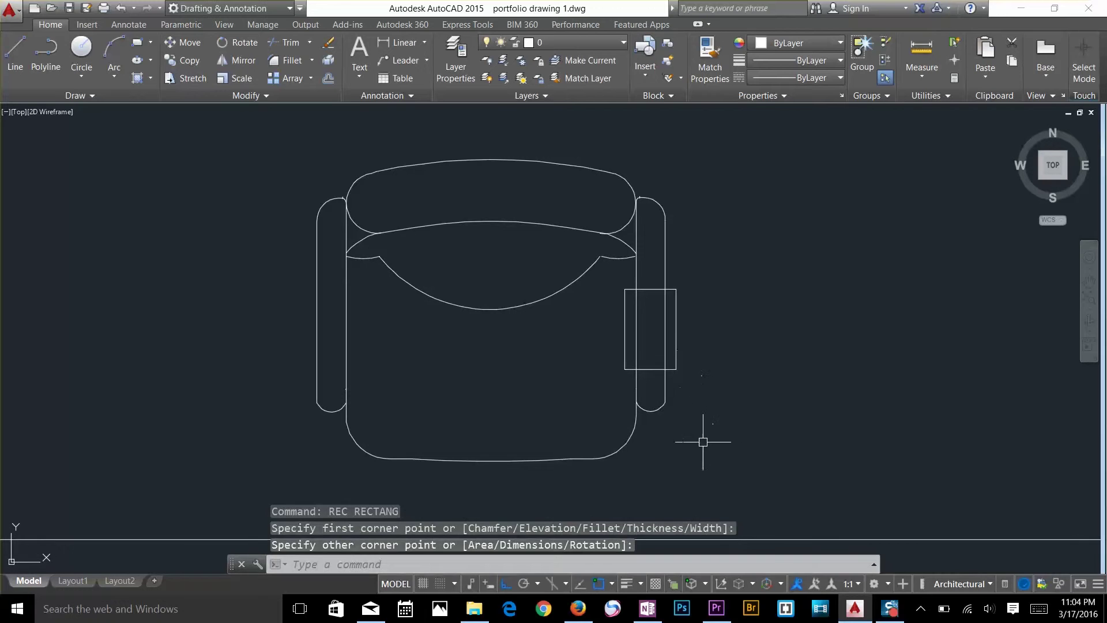
pyautogui.press('Escape')
pyautogui.press('Escape')
pyautogui.press('Escape')
# Mirror the armrest rectangle about the chair's vertical centreline, keeping the original.
pyautogui.write('mi')
pyautogui.press('Return')
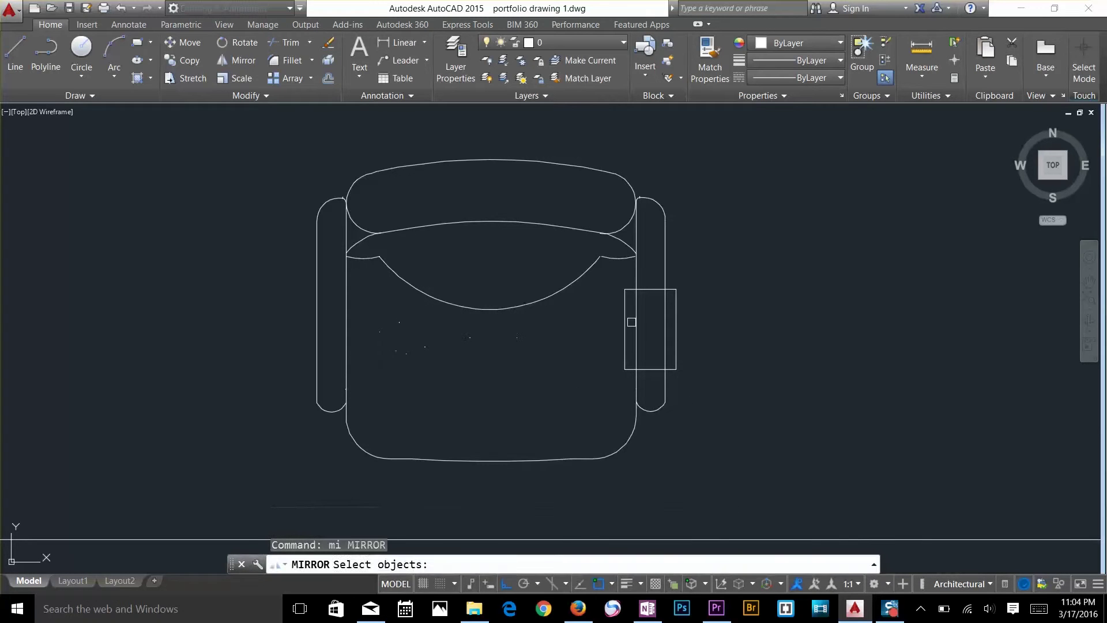
pyautogui.click(627, 330)
pyautogui.press('Return')
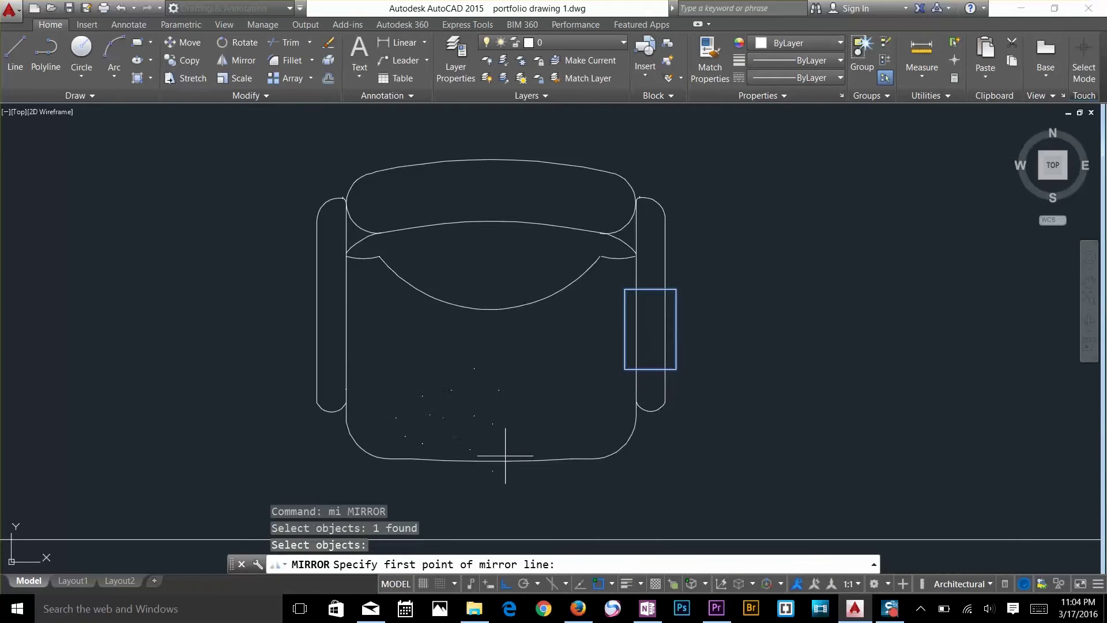
pyautogui.click(491, 461)
pyautogui.click(496, 404)
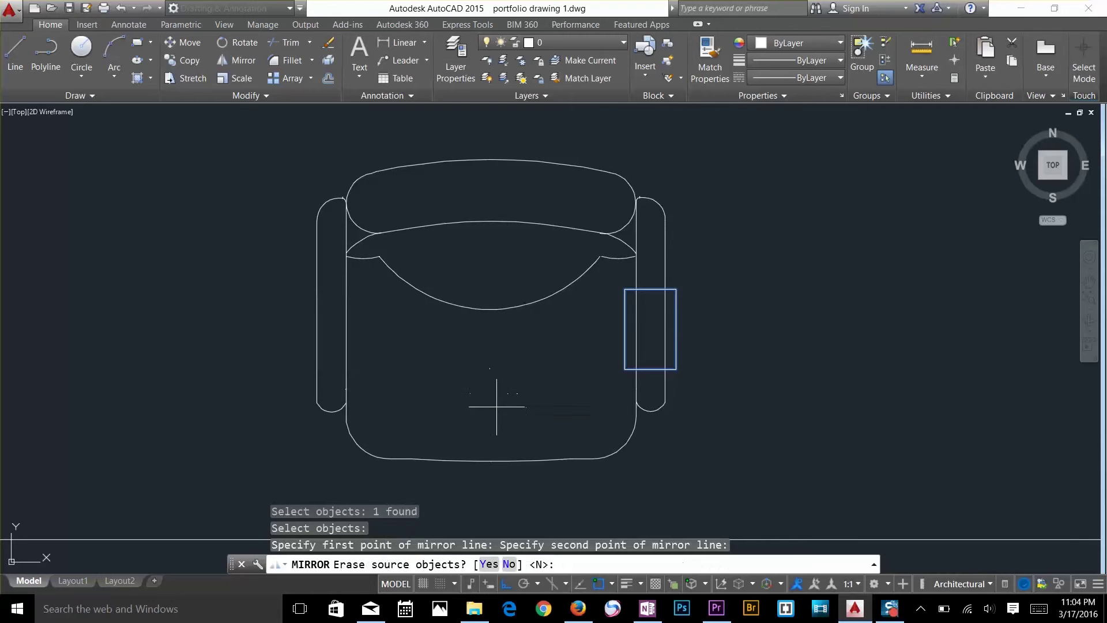
pyautogui.press('Return')
pyautogui.press('Escape')
pyautogui.press('Escape')
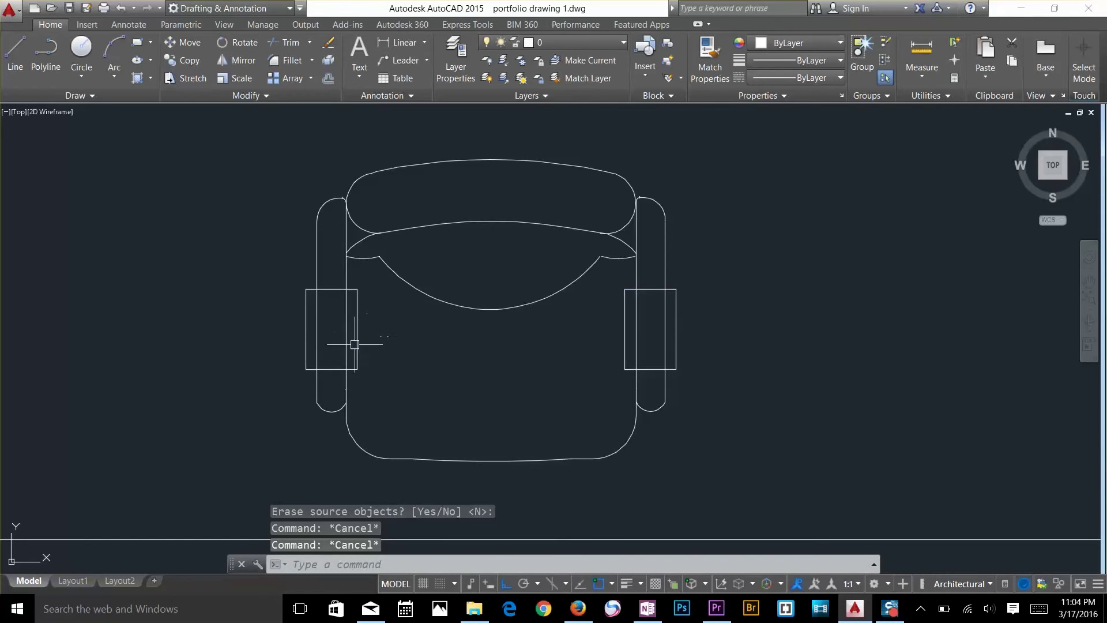
pyautogui.press('Escape')
pyautogui.press('Escape')
pyautogui.press('Escape')
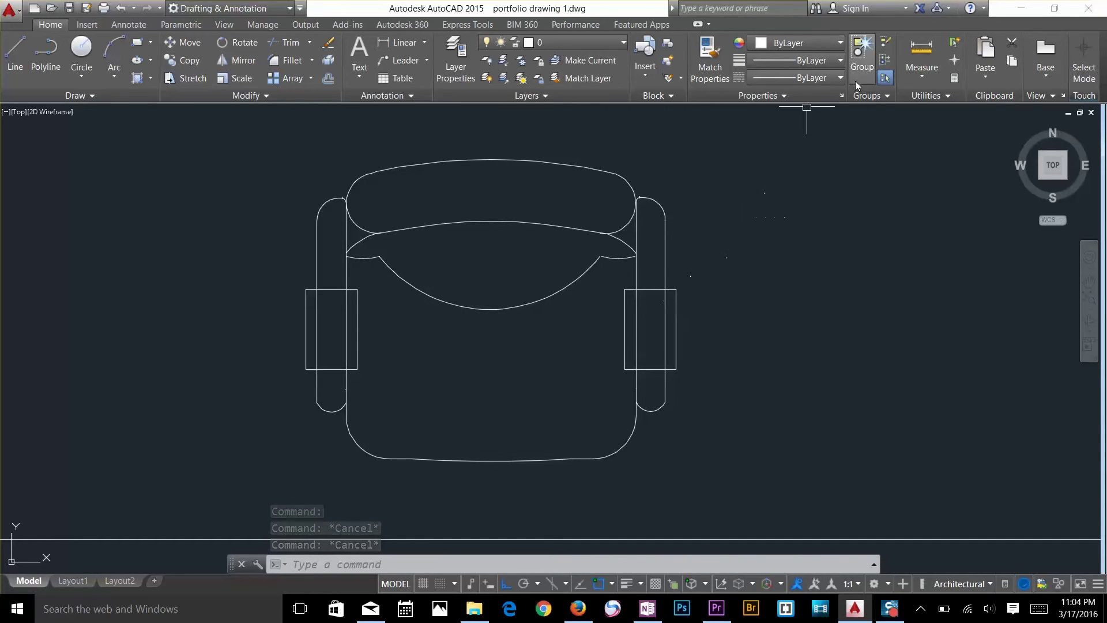
# Trim the arm lines lying inside both armrest rectangles.
pyautogui.click(884, 79)
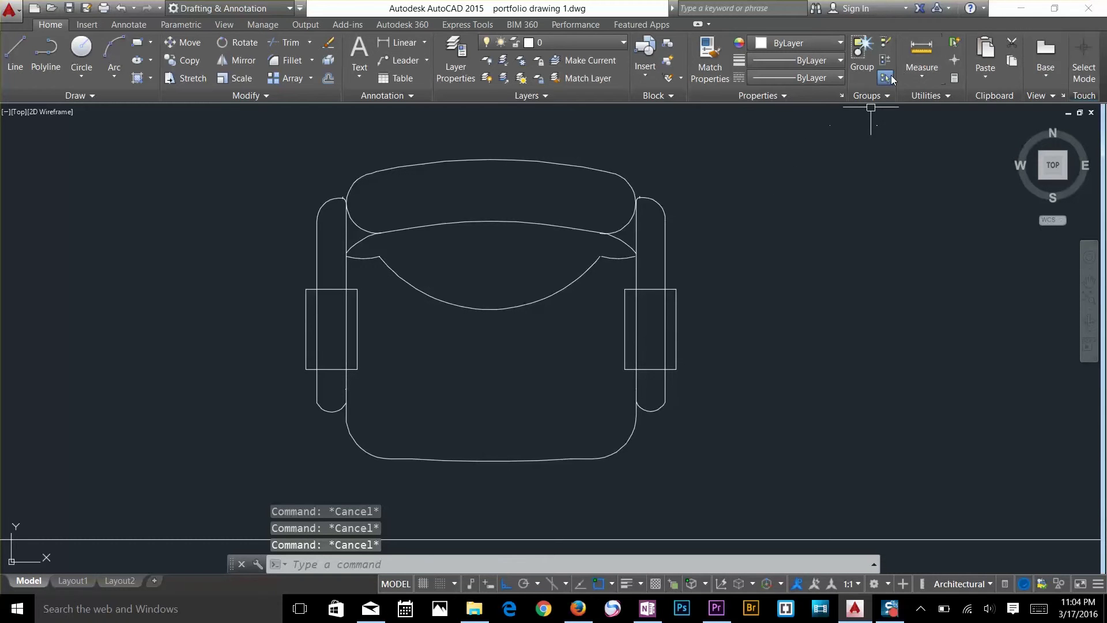
pyautogui.write('tr')
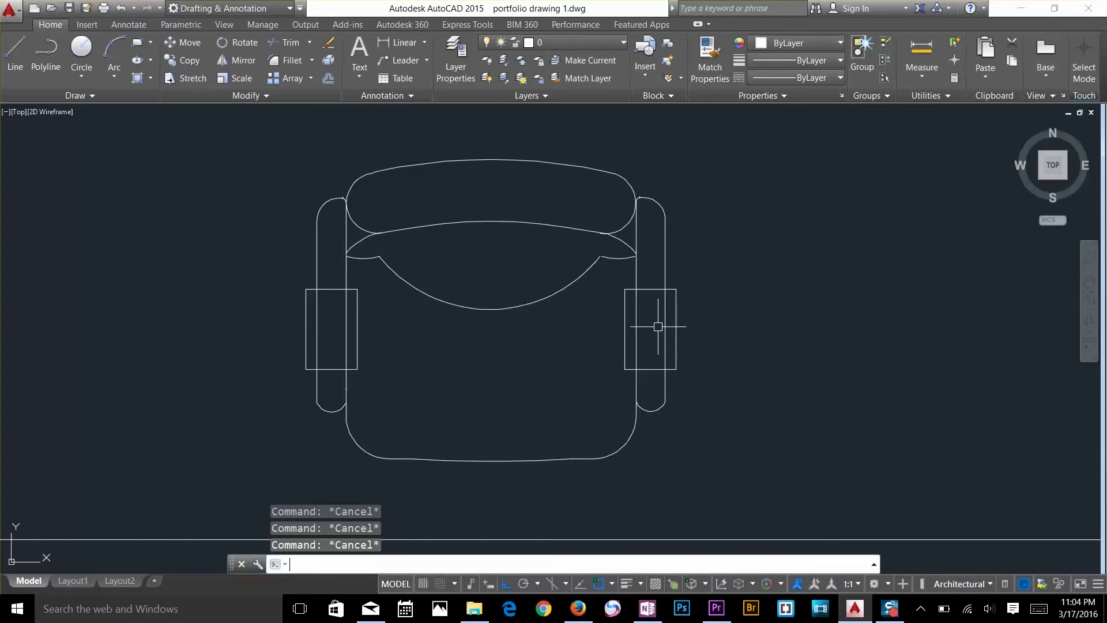
pyautogui.press('Return')
pyautogui.press('Return')
pyautogui.click(649, 322)
pyautogui.click(640, 331)
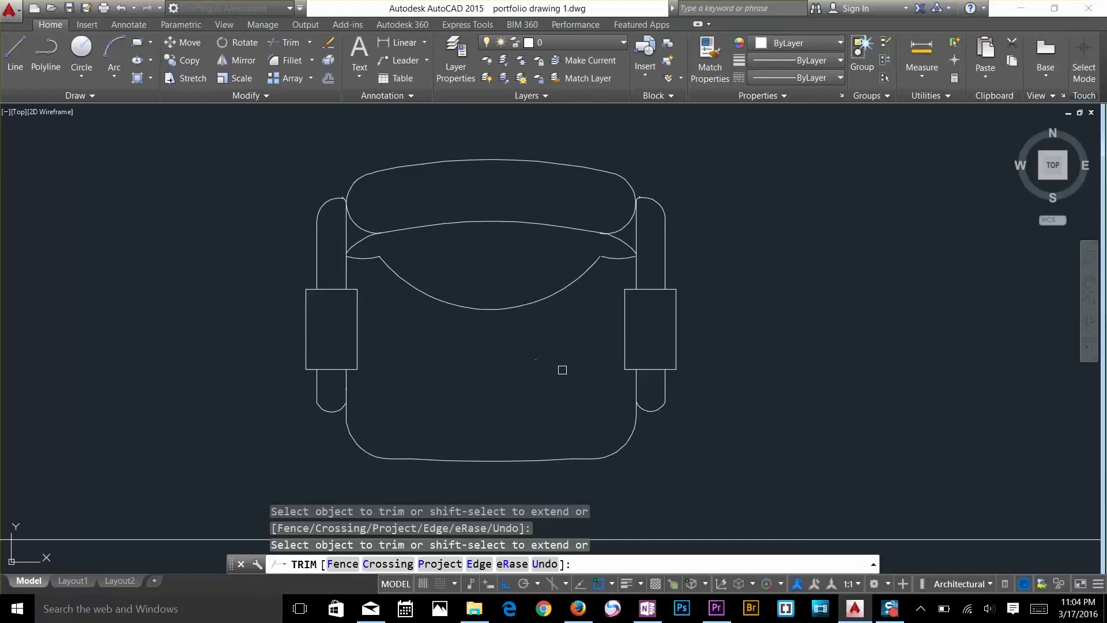
pyautogui.press('Return')
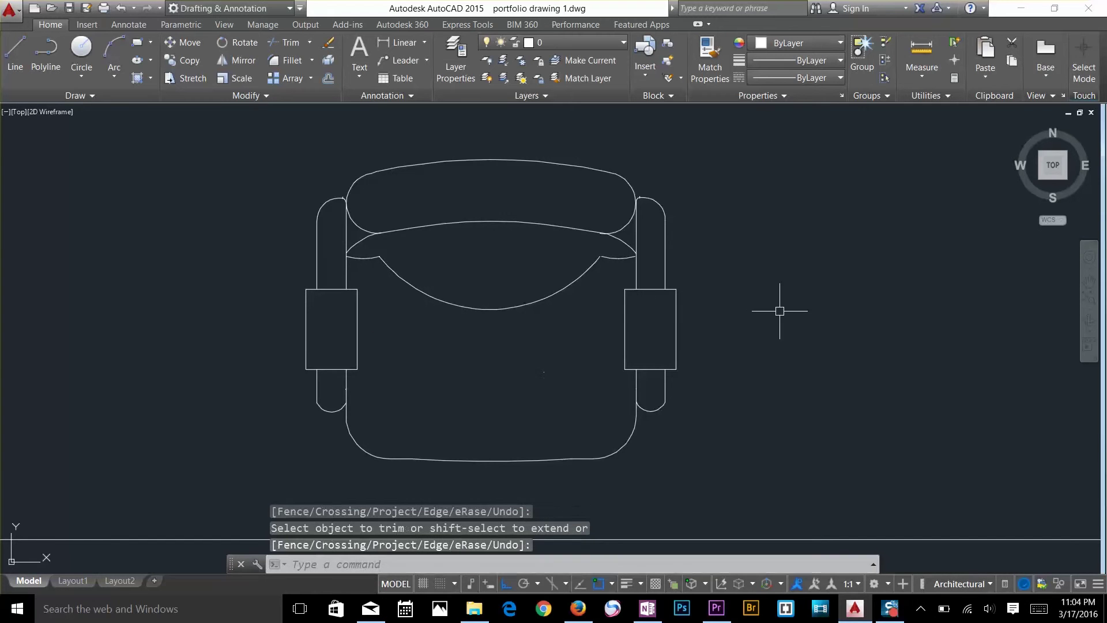
# Turn group selection back on and window-select the whole chair group.
pyautogui.click(885, 79)
pyautogui.click(488, 214)
pyautogui.click(506, 235)
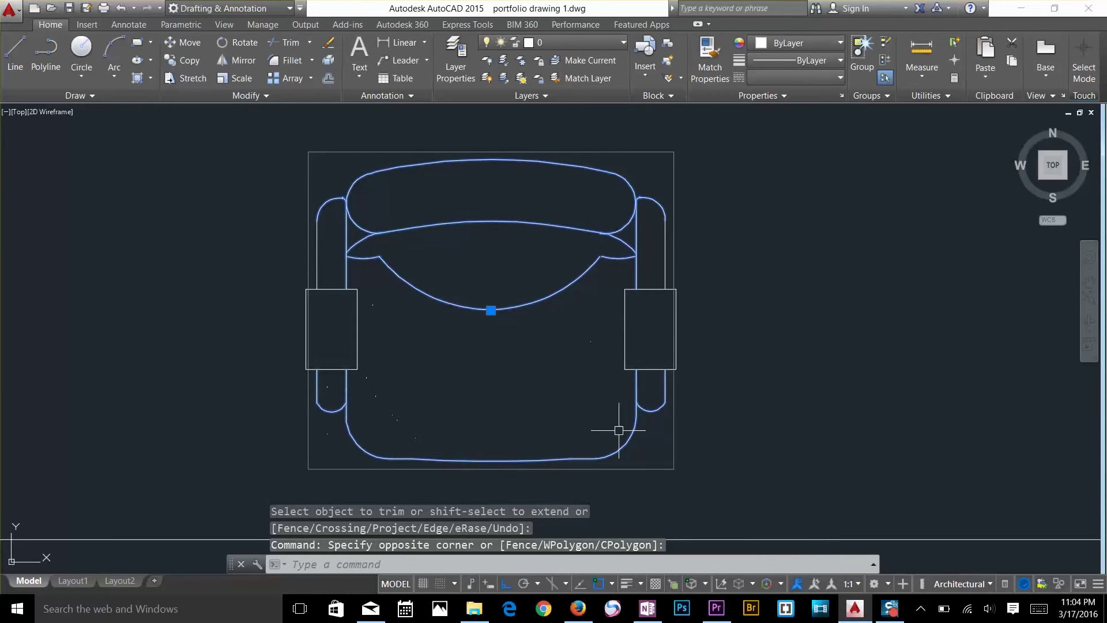
pyautogui.press('Escape')
pyautogui.press('Escape')
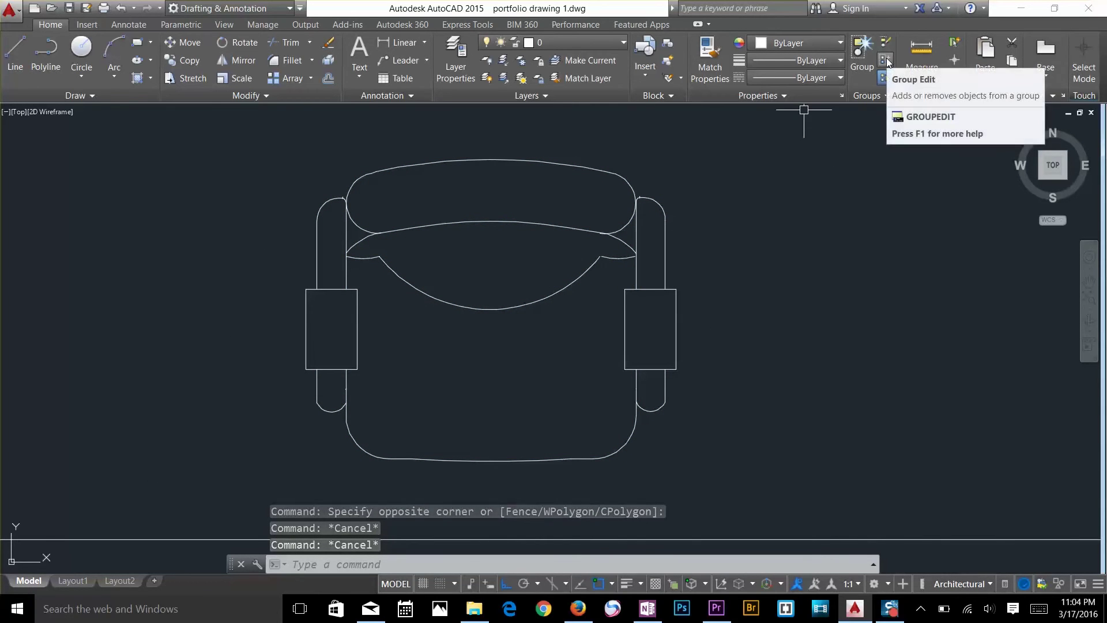
pyautogui.click(886, 60)
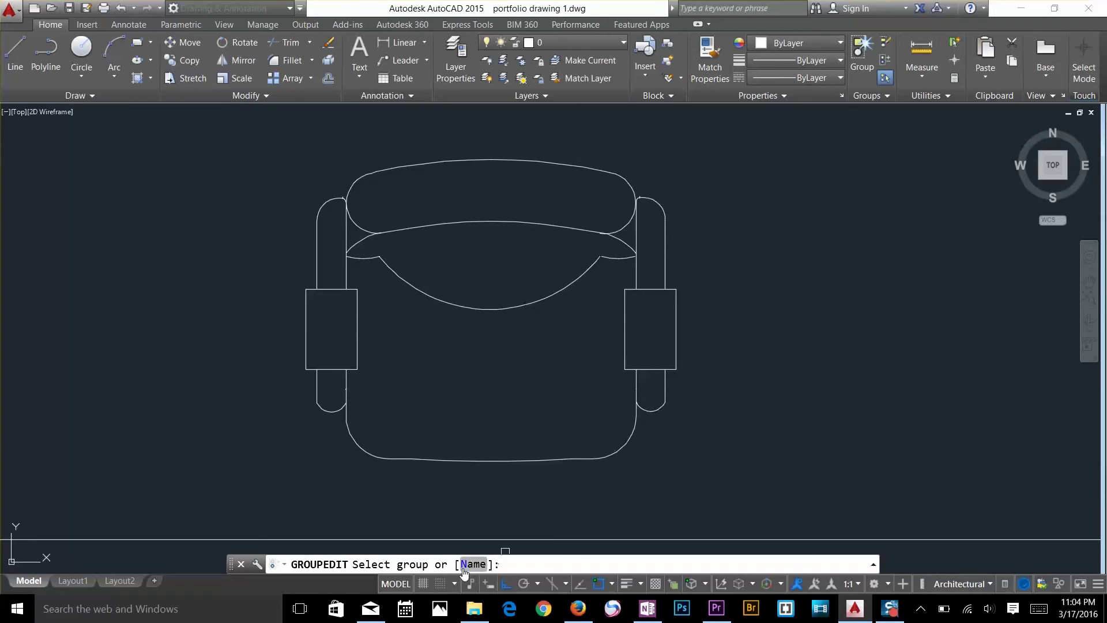
# Add both armrest rectangles plus the arch and left-arm pieces to the chair group, then verify selection.
pyautogui.click(514, 226)
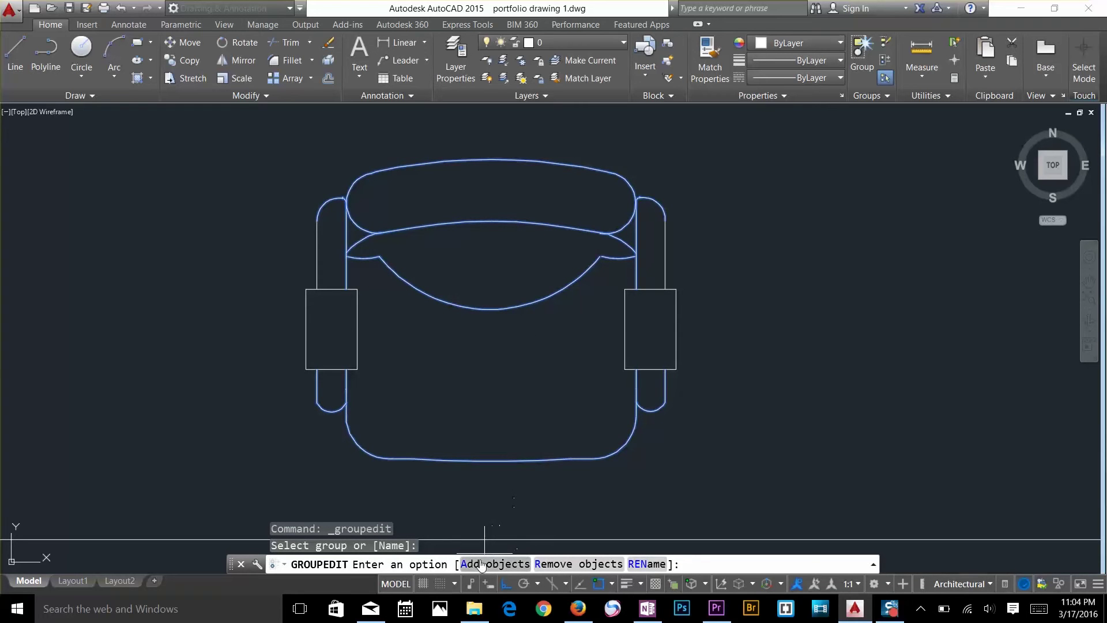
pyautogui.click(482, 564)
pyautogui.click(305, 330)
pyautogui.click(628, 343)
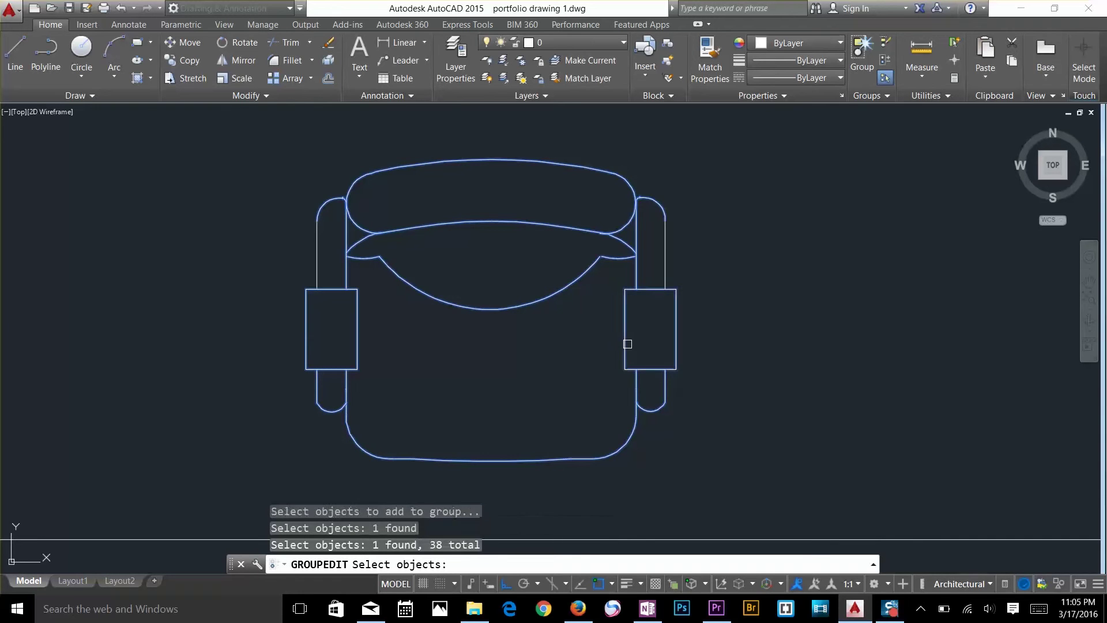
pyautogui.click(670, 246)
pyautogui.click(564, 285)
pyautogui.click(336, 259)
pyautogui.click(299, 265)
pyautogui.press('Return')
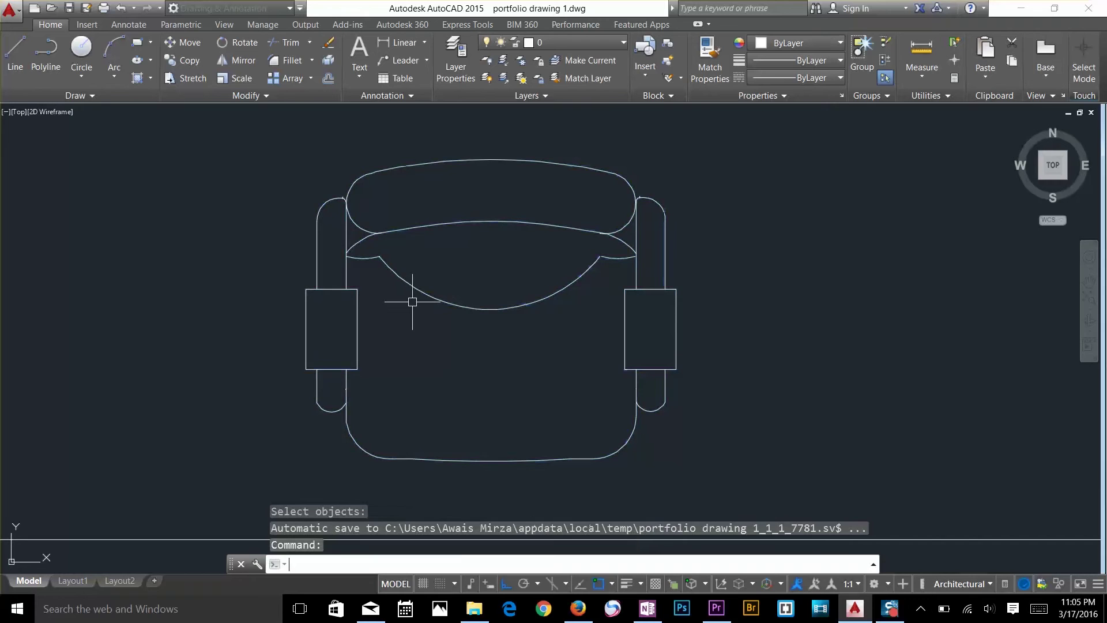
pyautogui.click(566, 260)
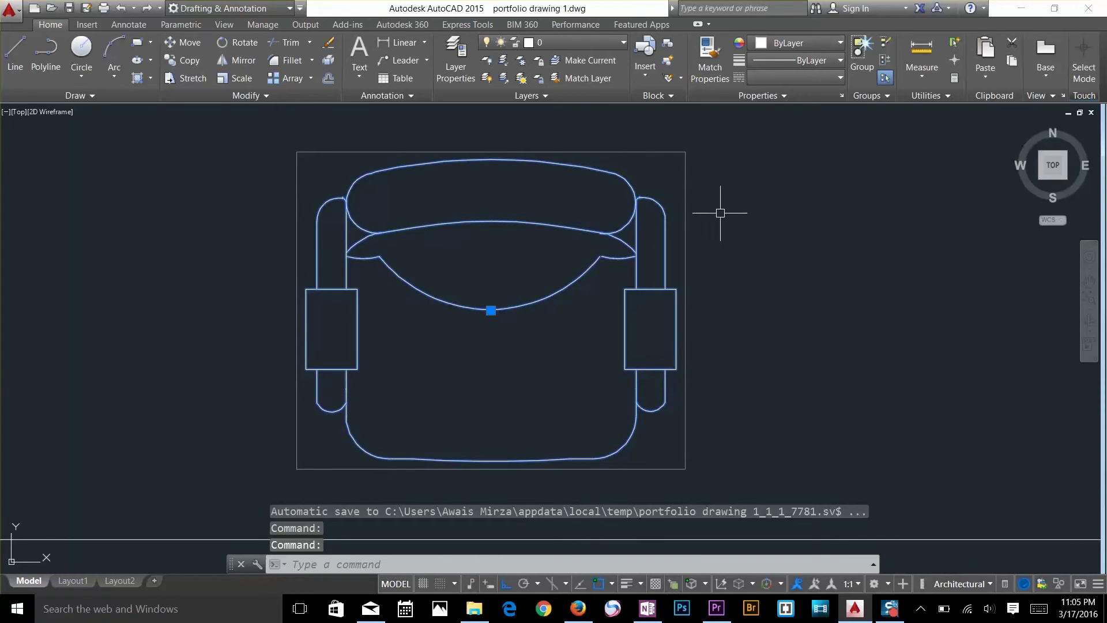
pyautogui.press('Escape')
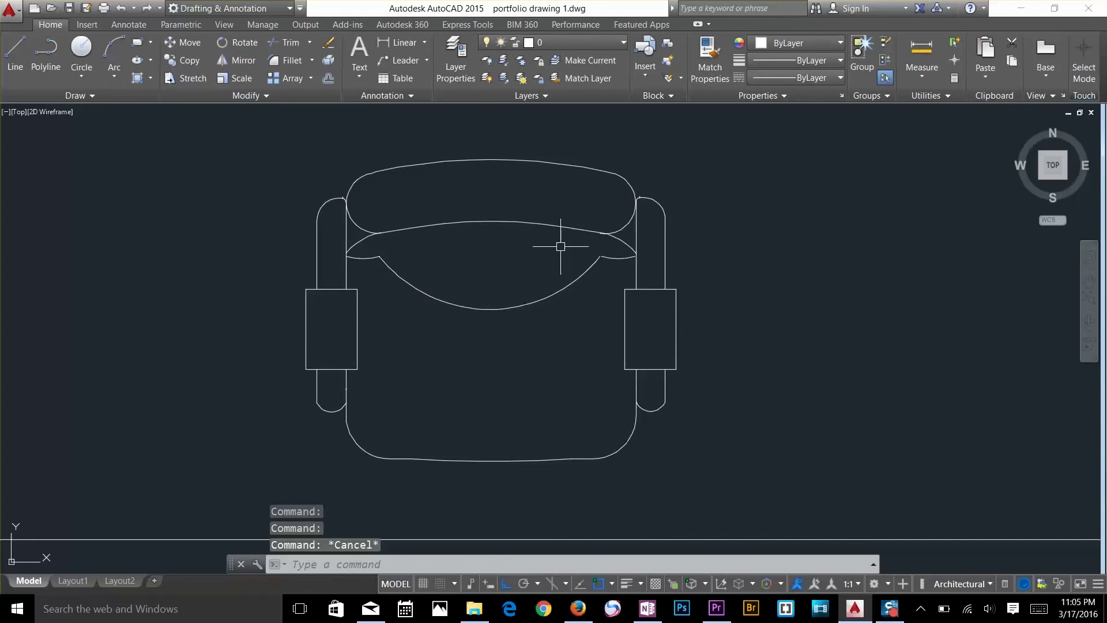
# Test-select the chair group using the classic group command (Ctrl+Shift+G).
pyautogui.hotkey('ctrl', 'shift', 'g')
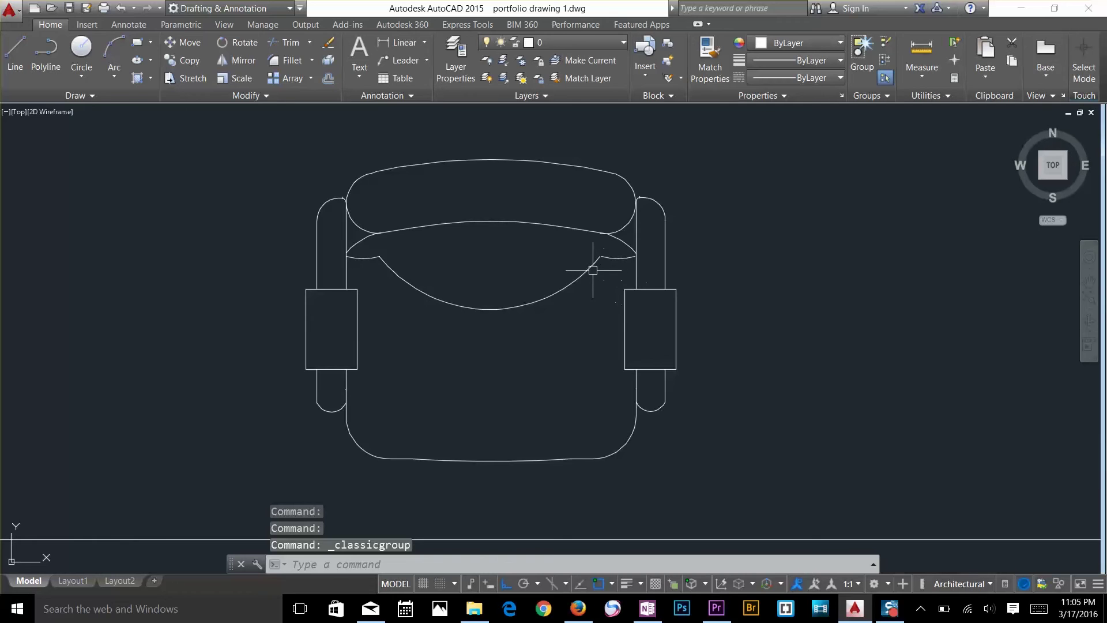
pyautogui.click(593, 269)
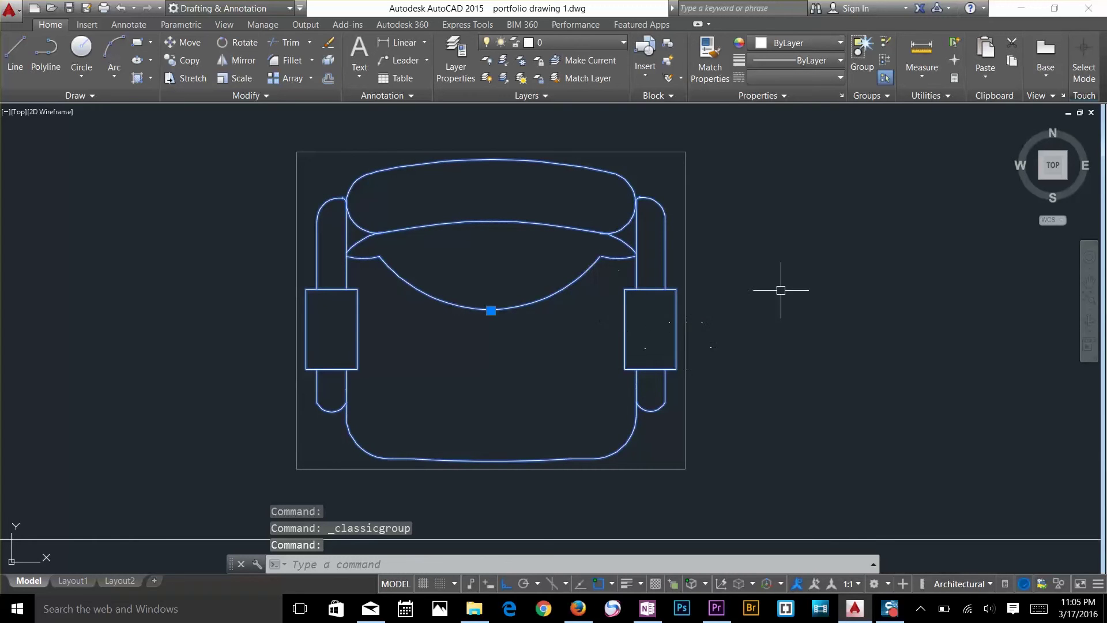
pyautogui.press('Escape')
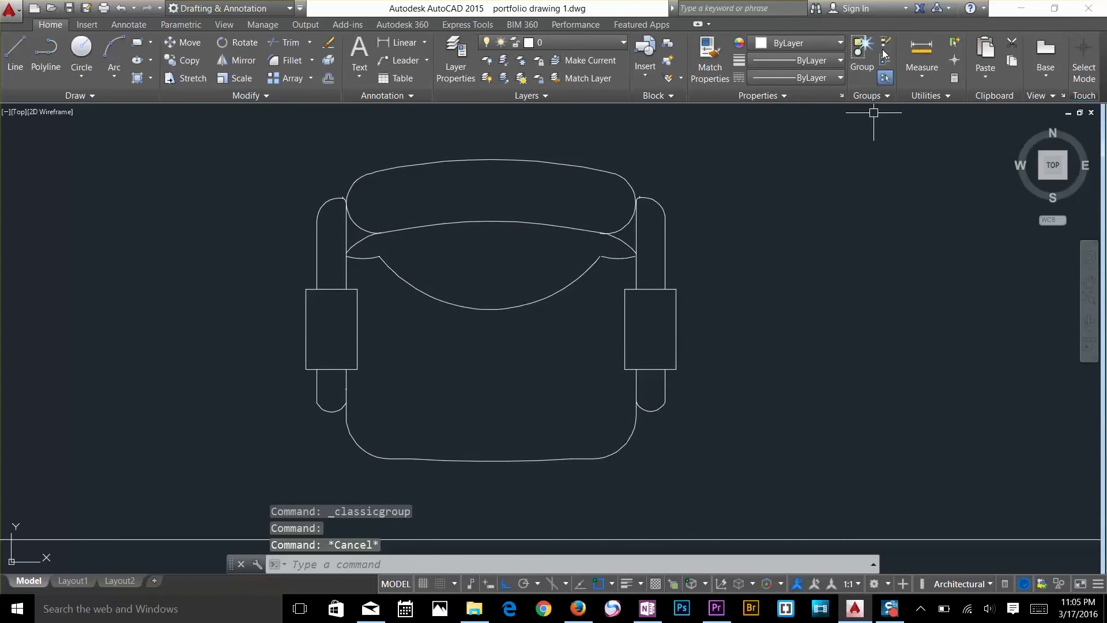
# Ungroup the chair, confirming its lower arc and right armrest rectangle select individually.
pyautogui.click(884, 48)
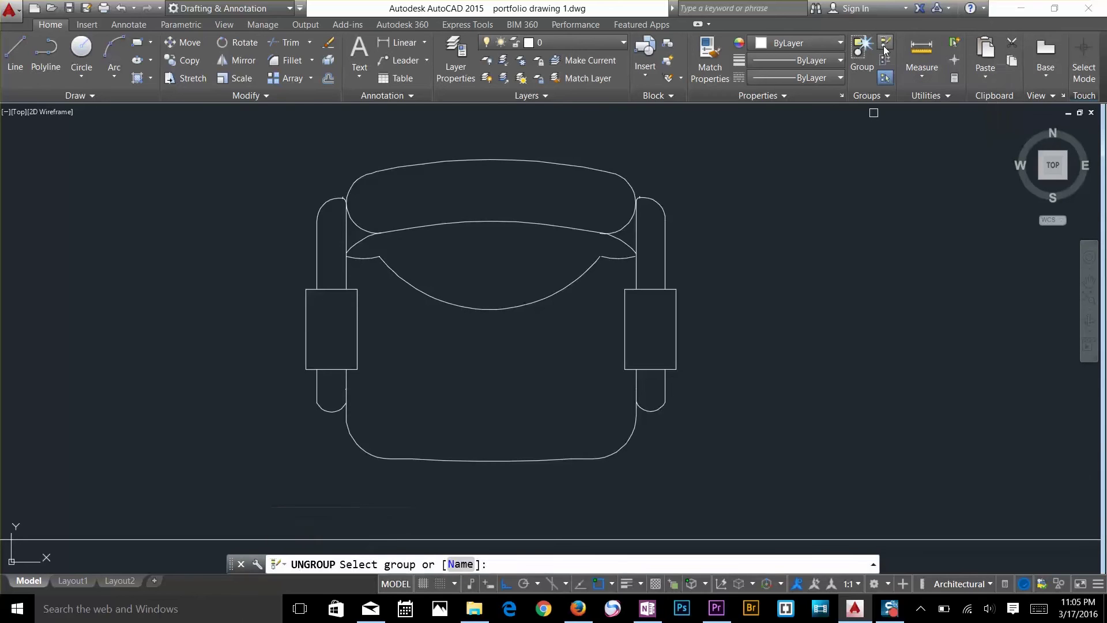
pyautogui.click(563, 231)
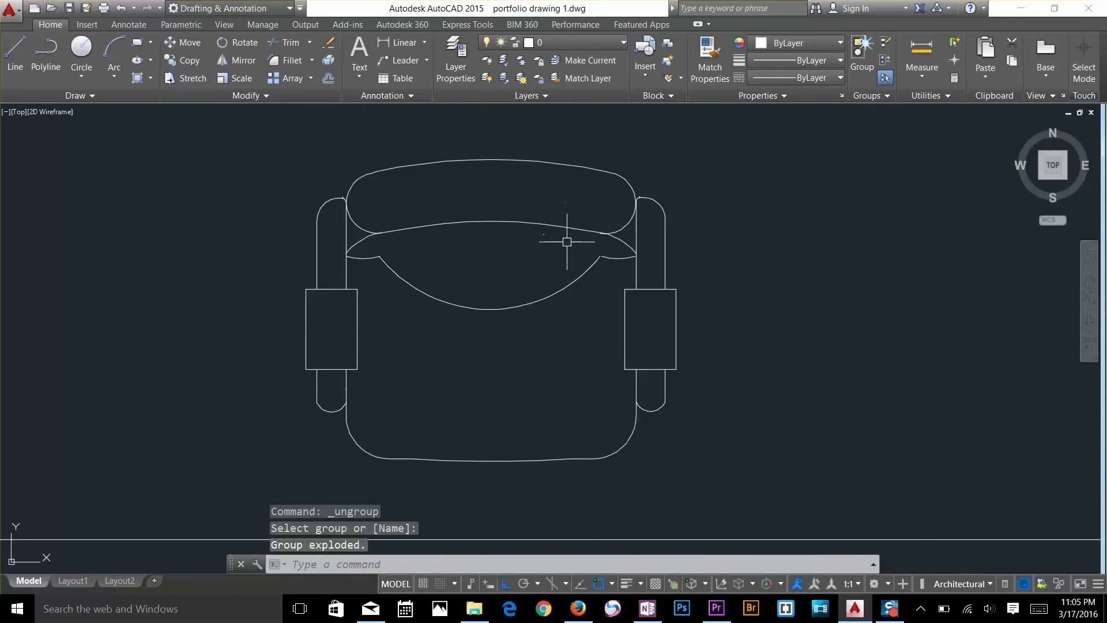
pyautogui.click(586, 283)
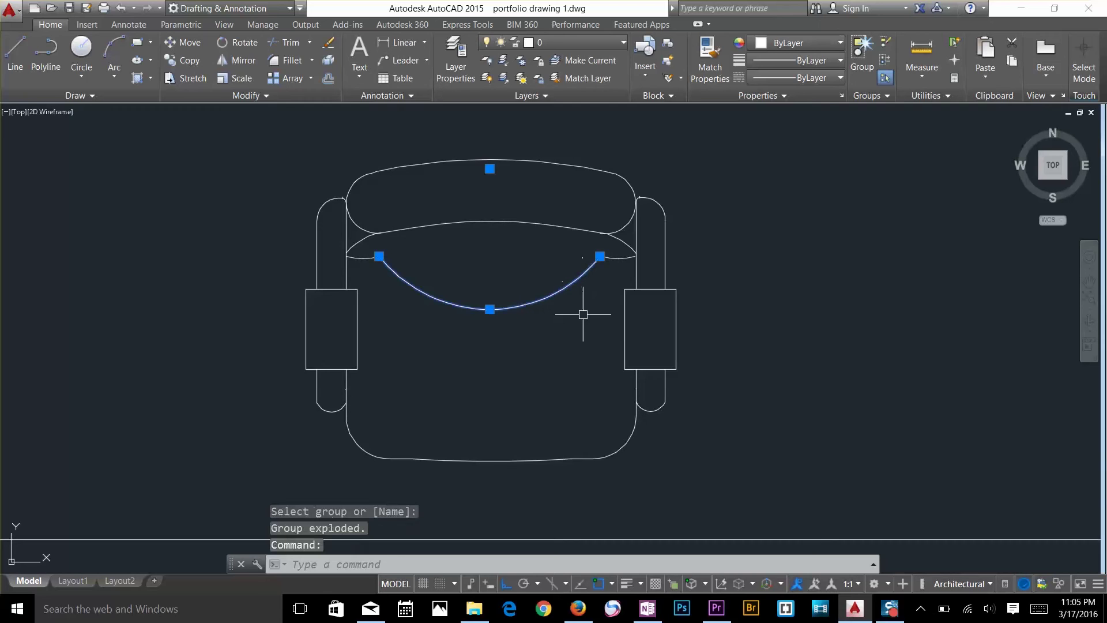
pyautogui.click(657, 290)
pyautogui.press('Escape')
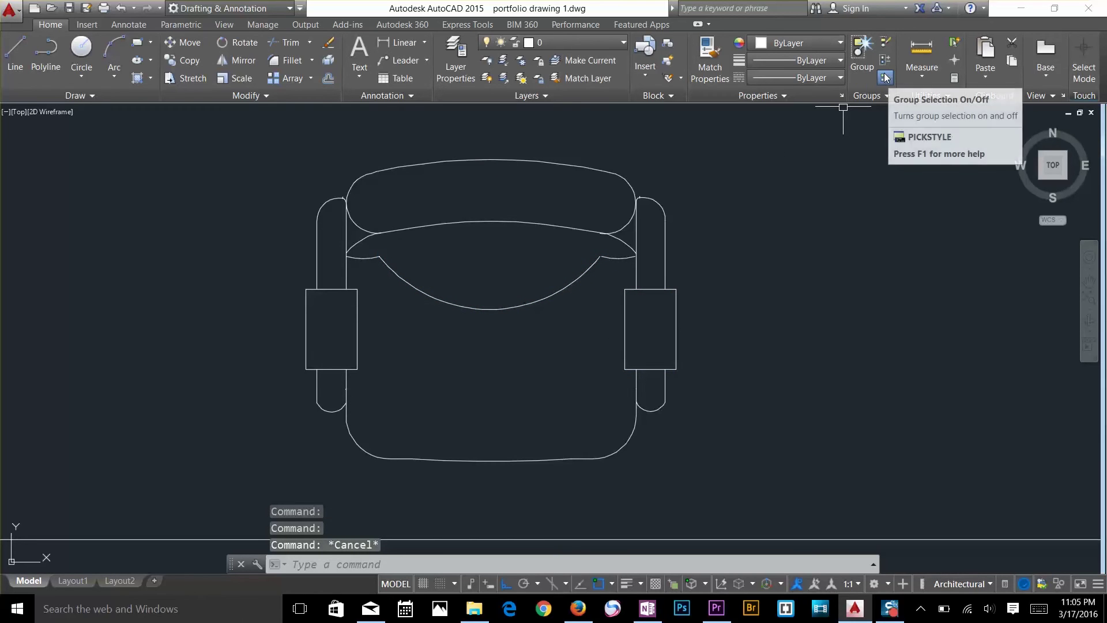
pyautogui.click(886, 79)
# Zoom out to the island and test-select the top-right, bottom-right and bottom-left chair groups.
pyautogui.scroll(-3, 808, 292)
pyautogui.scroll(-2, 807, 292)
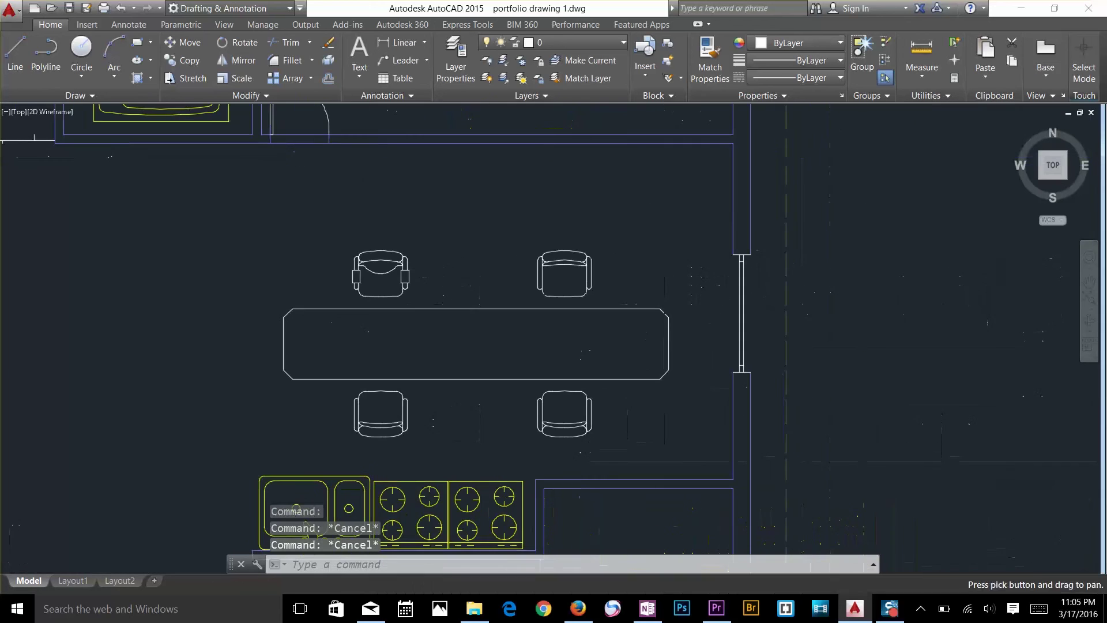
pyautogui.click(552, 258)
pyautogui.press('Escape')
pyautogui.click(556, 430)
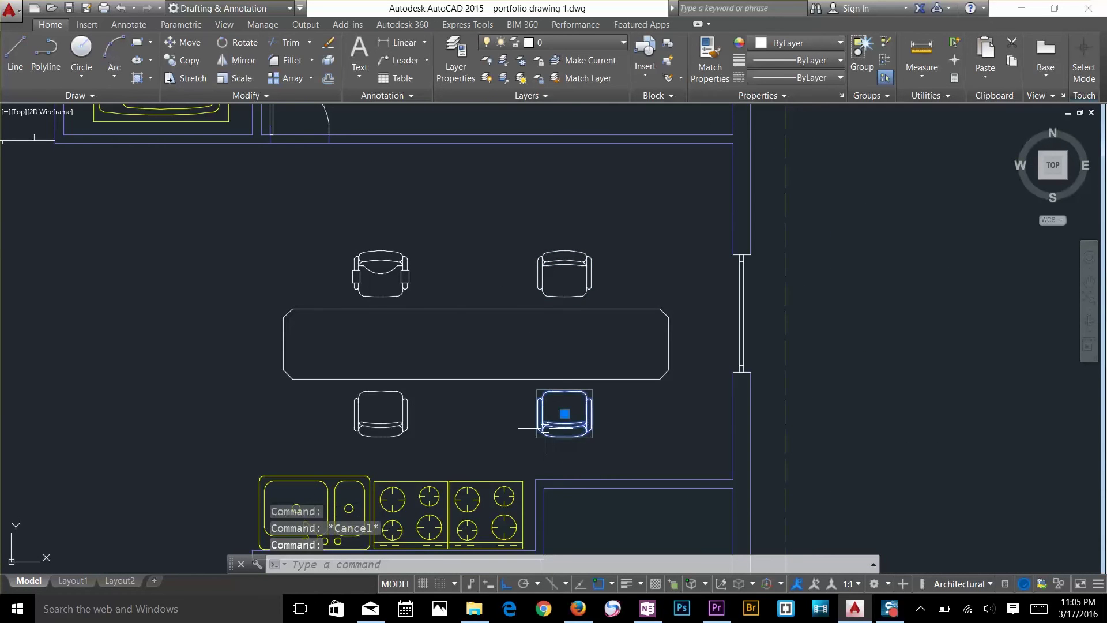
pyautogui.click(401, 428)
pyautogui.press('Escape')
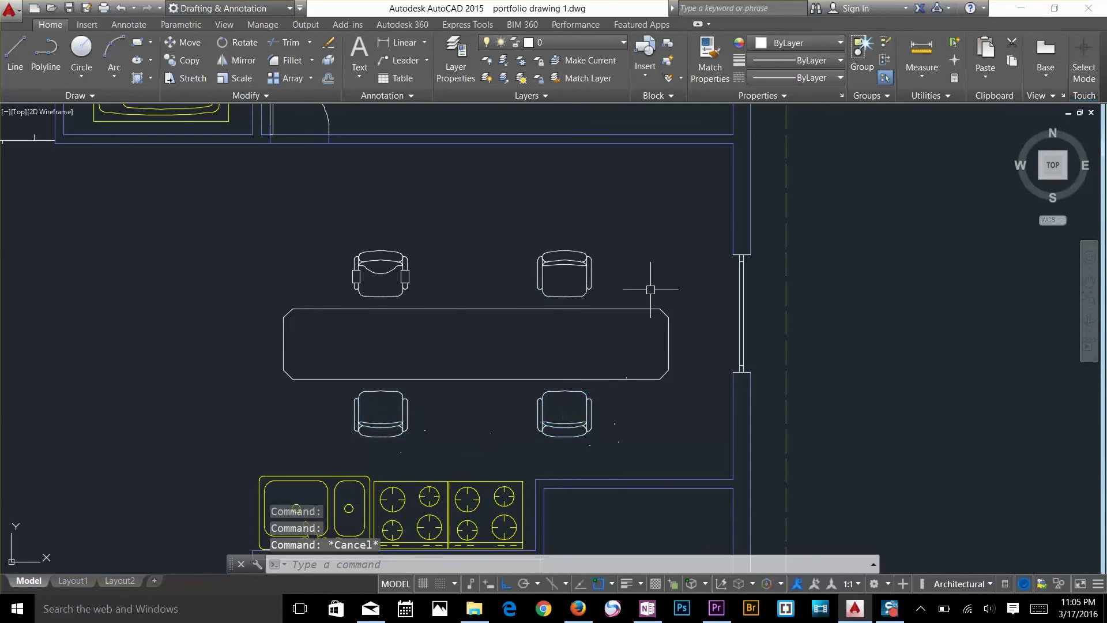
# Turn group selection off, test the upper-right chair's parts, then switch it back on.
pyautogui.click(886, 79)
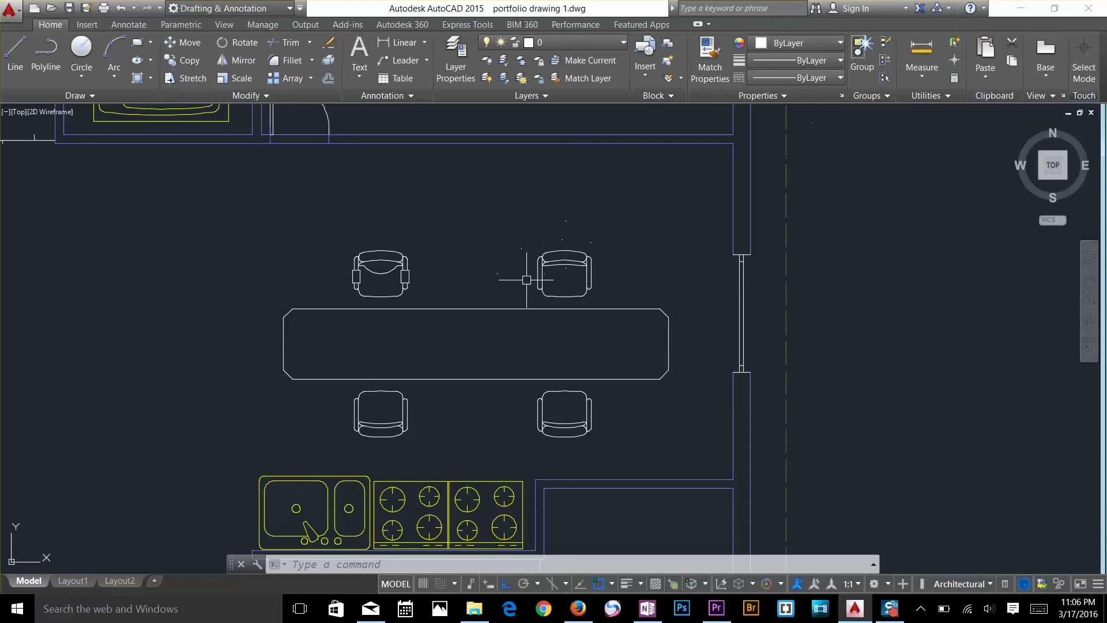
pyautogui.click(552, 263)
pyautogui.press('Escape')
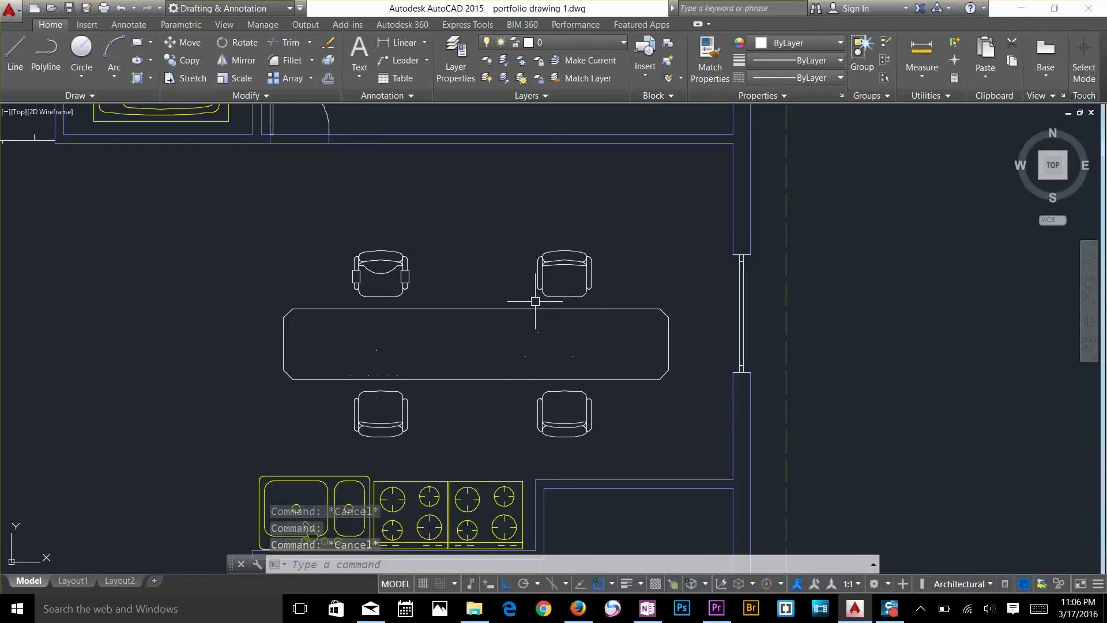
pyautogui.click(552, 265)
pyautogui.press('Escape')
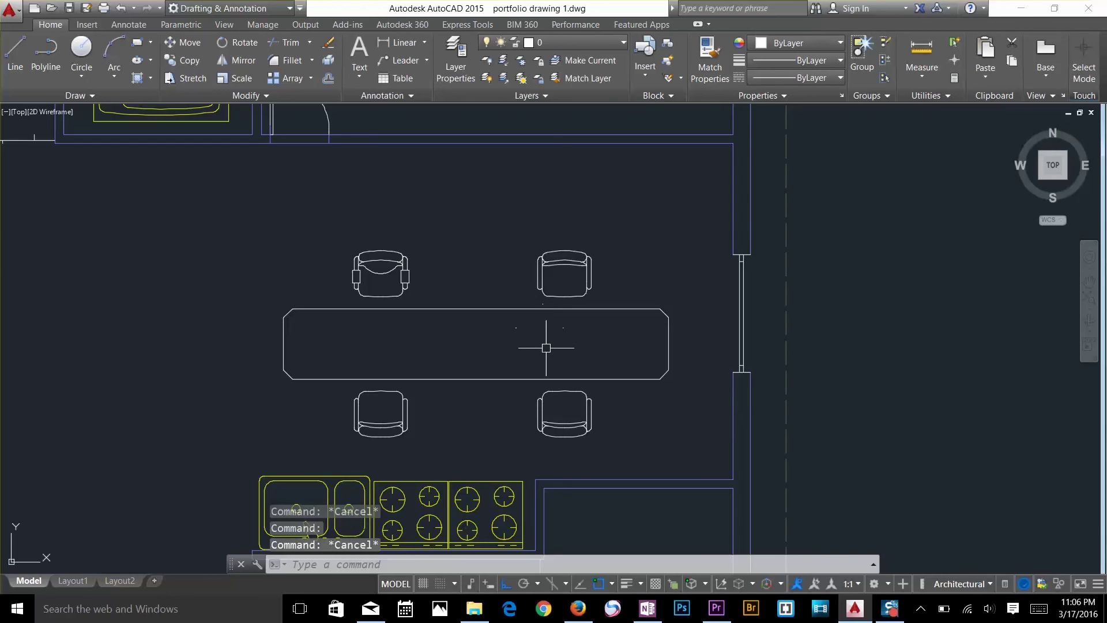
pyautogui.click(885, 77)
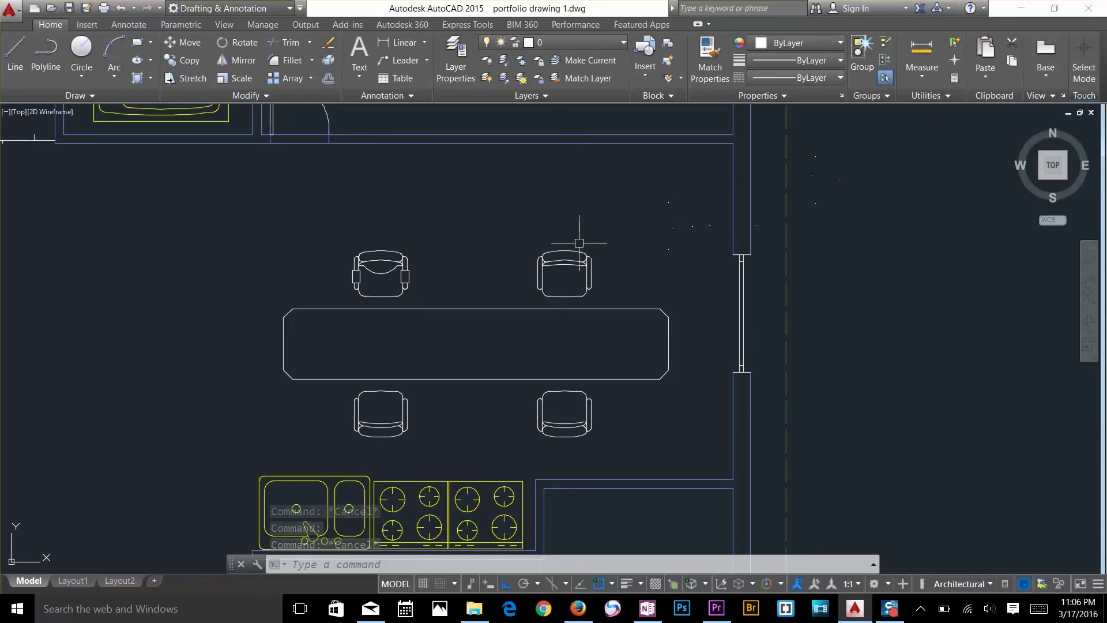
pyautogui.press('Escape')
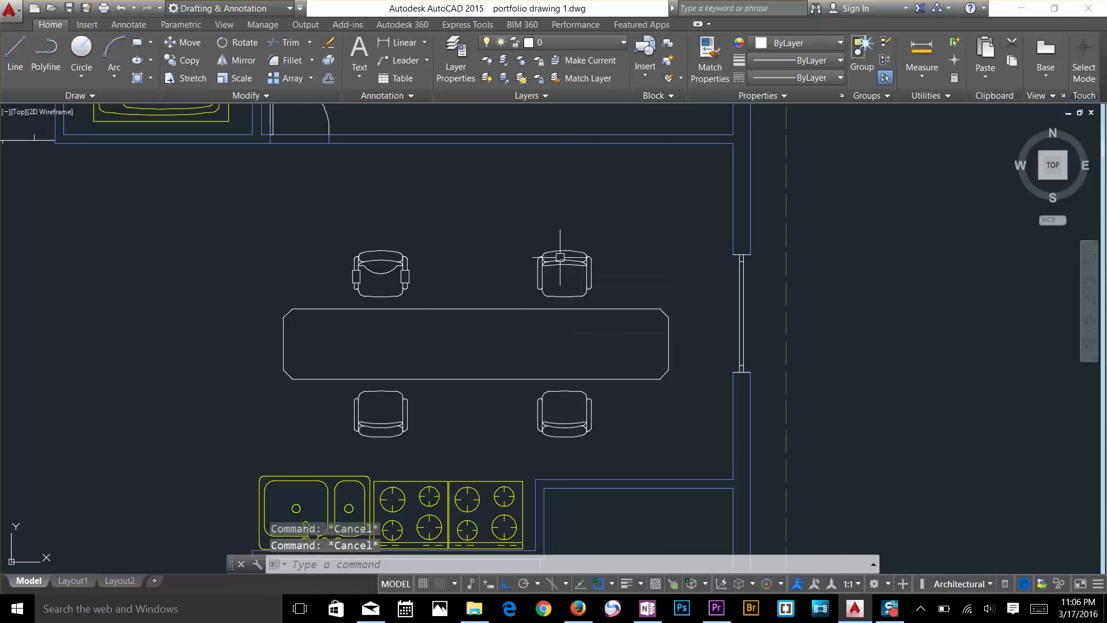
pyautogui.write('gr')
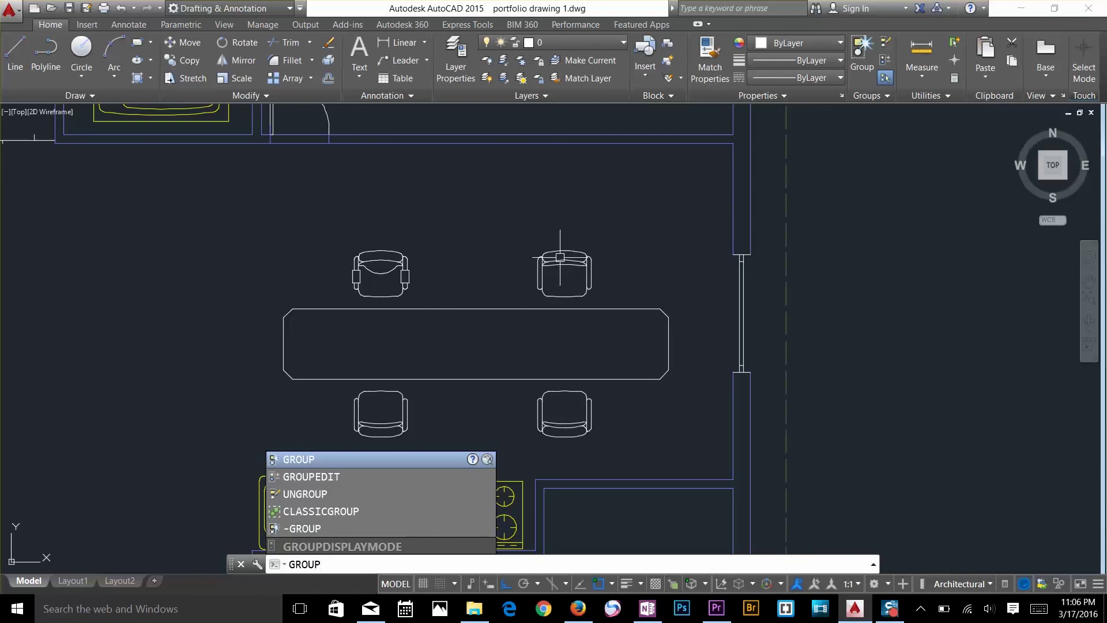
pyautogui.press('Escape')
pyautogui.write('up')
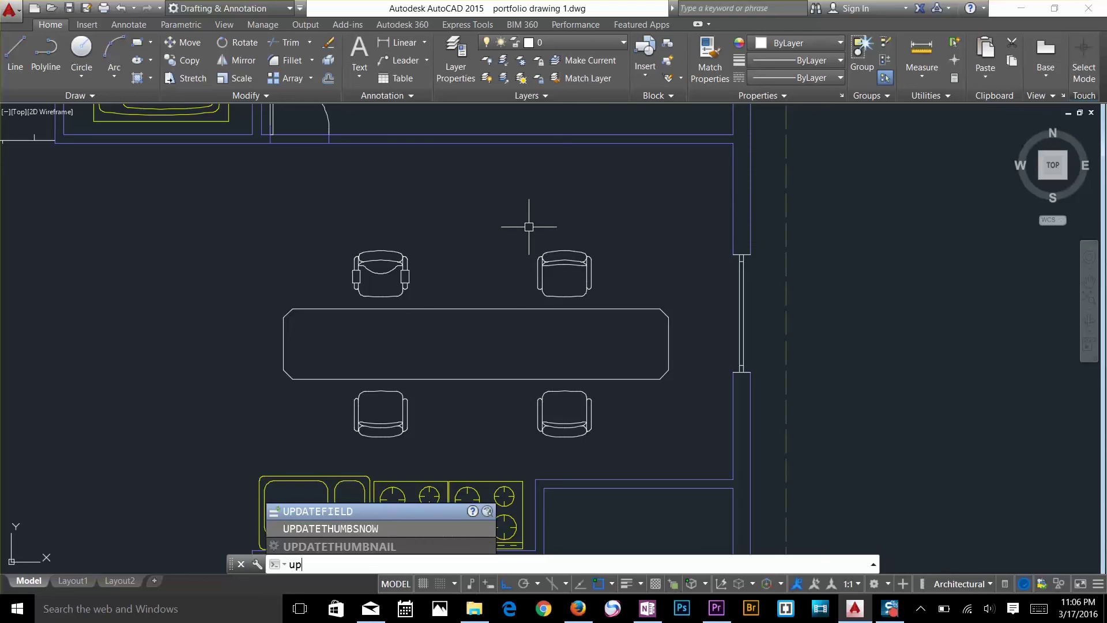
pyautogui.press('BackSpace')
pyautogui.write('N')
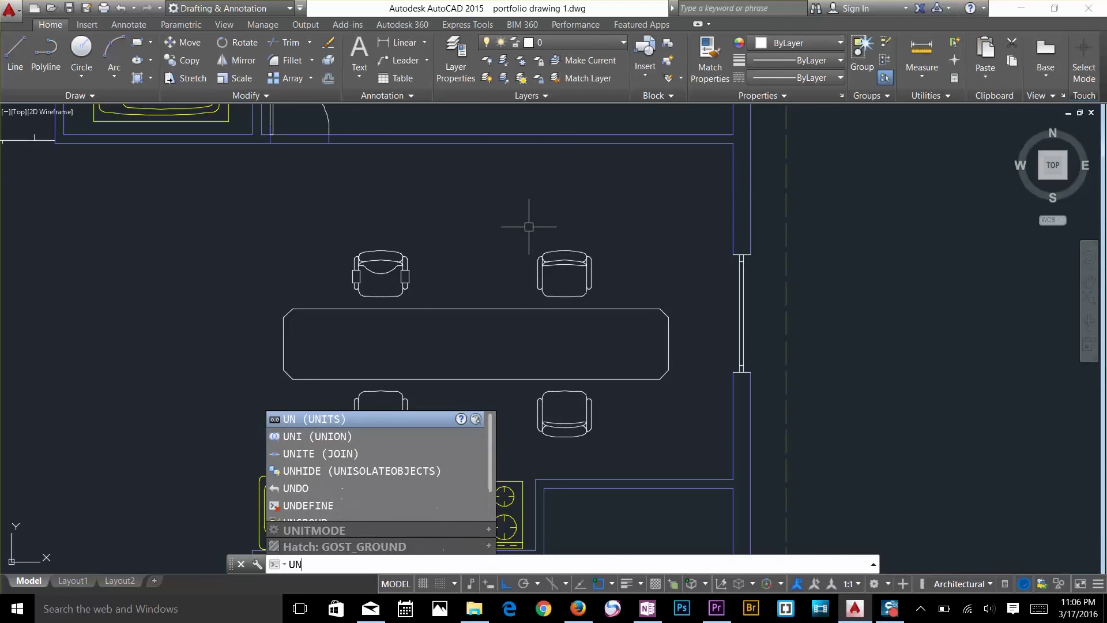
pyautogui.write('g')
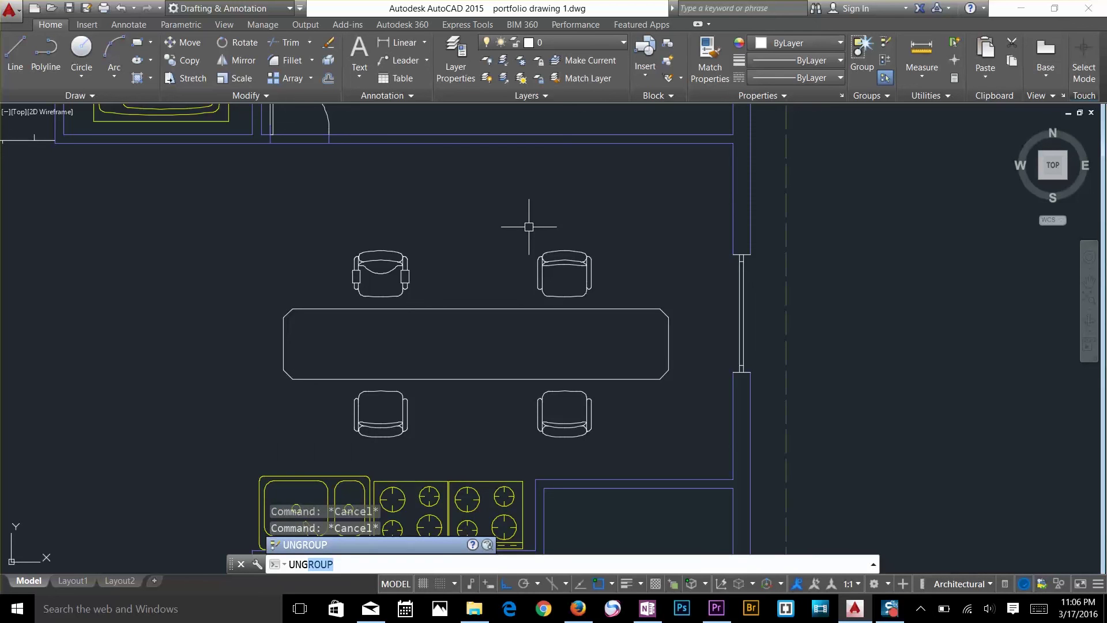
pyautogui.press('Escape')
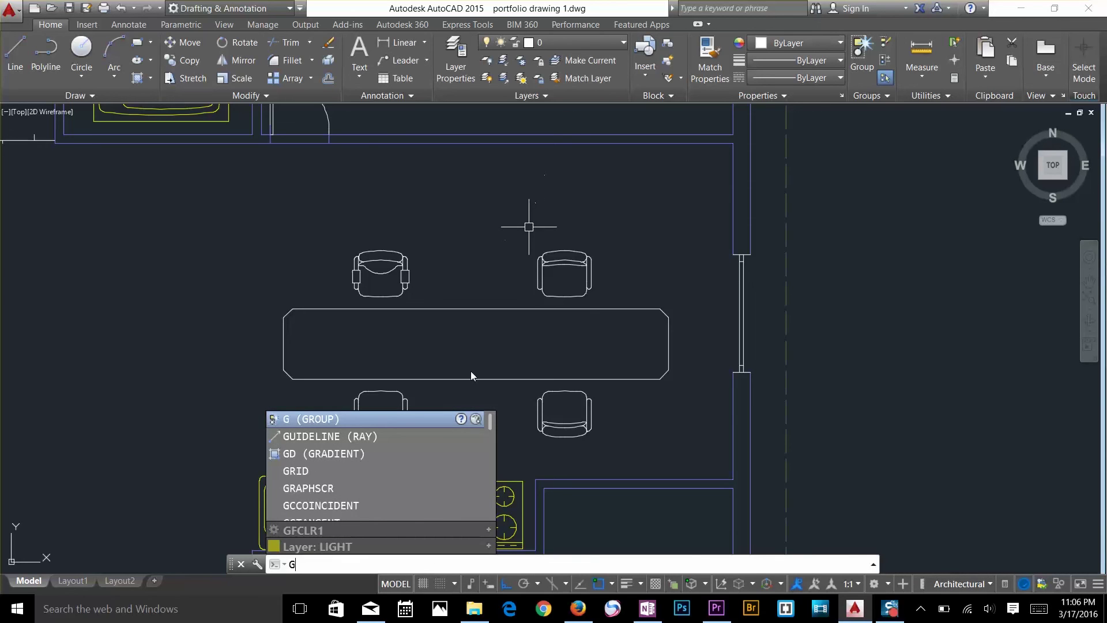
pyautogui.press('Escape')
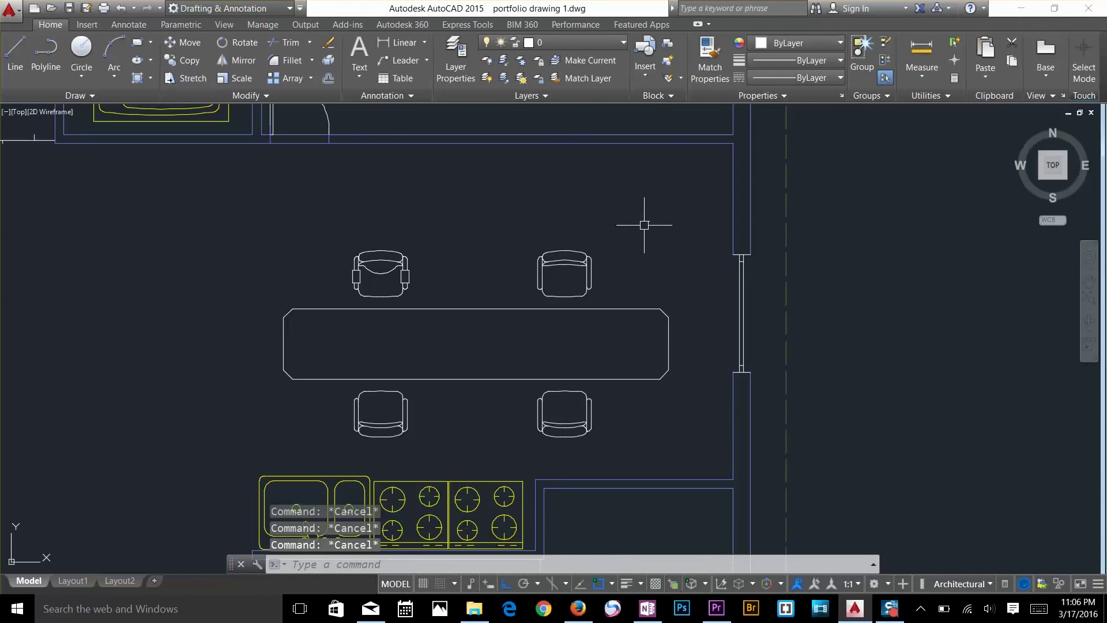
# Zoom out and pan so the entire house floor plan is centred in view.
pyautogui.scroll(-5, 346, 236)
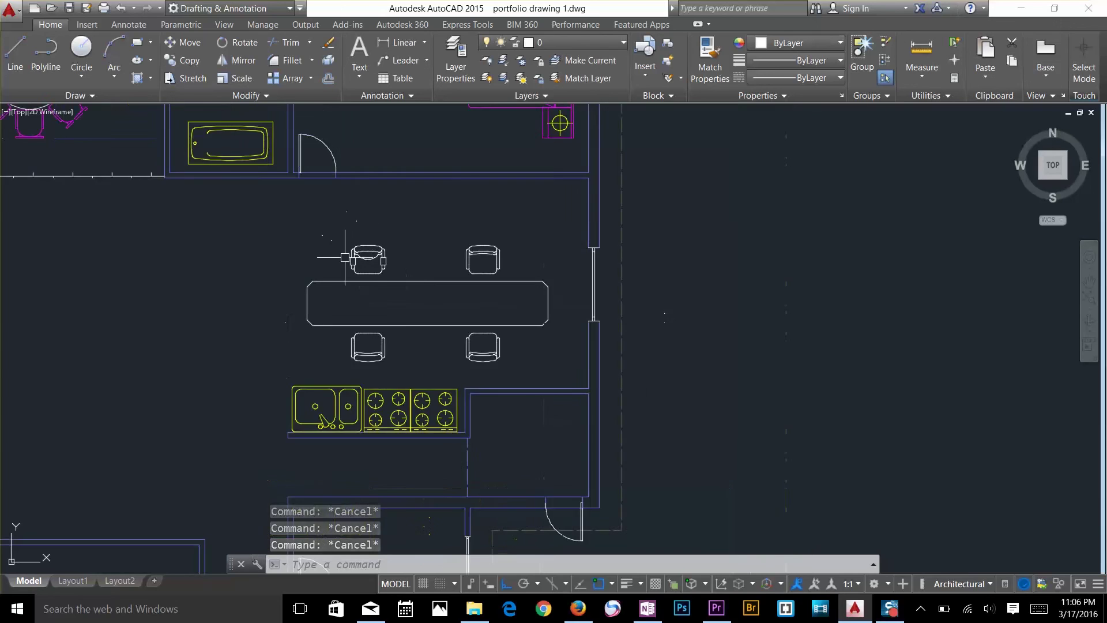
pyautogui.moveTo(709, 304); pyautogui.dragTo(576, 273, button='middle')
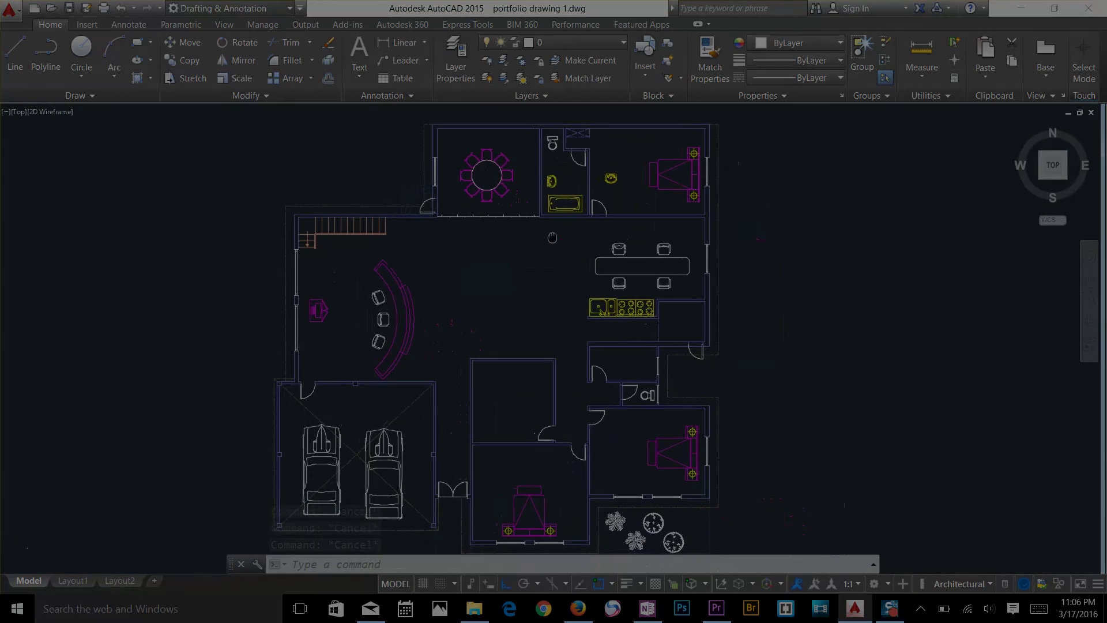